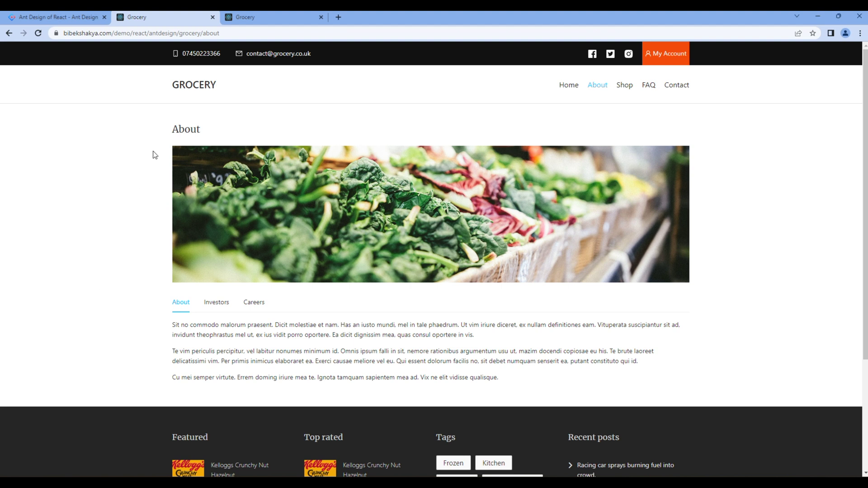
Step: Open about.js from the src/pages folder in VS Code
drag(170, 134, 202, 133)
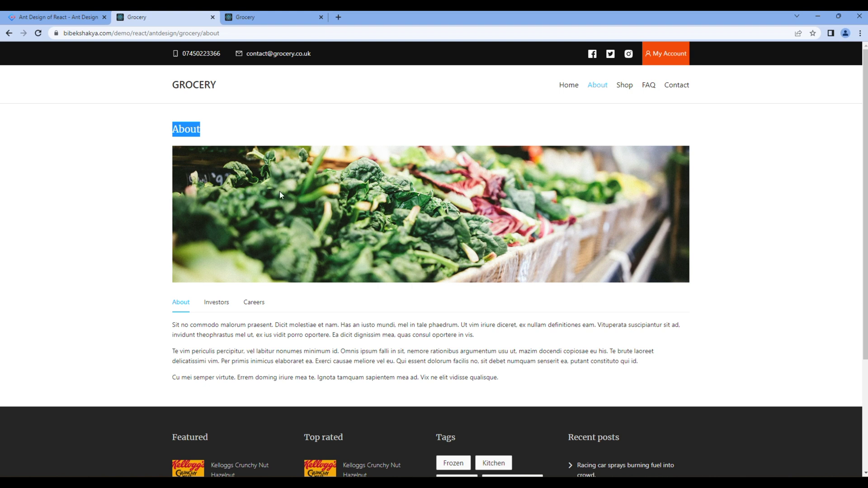
click(154, 235)
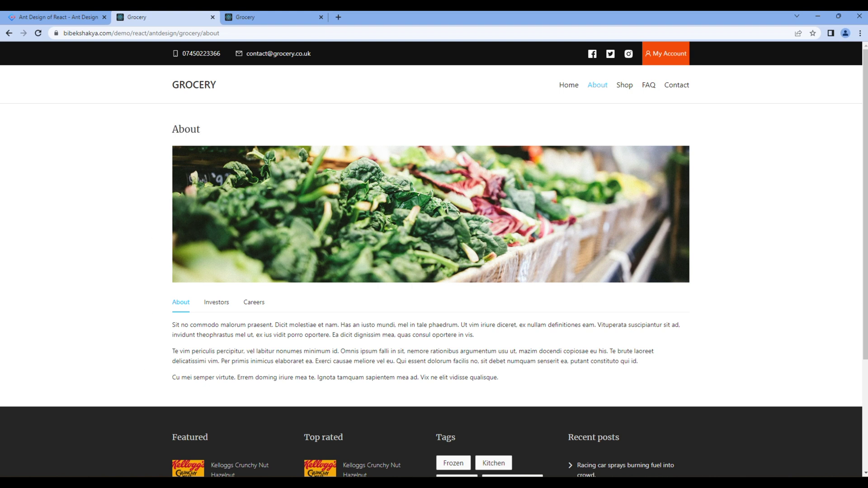
key(alt+Tab)
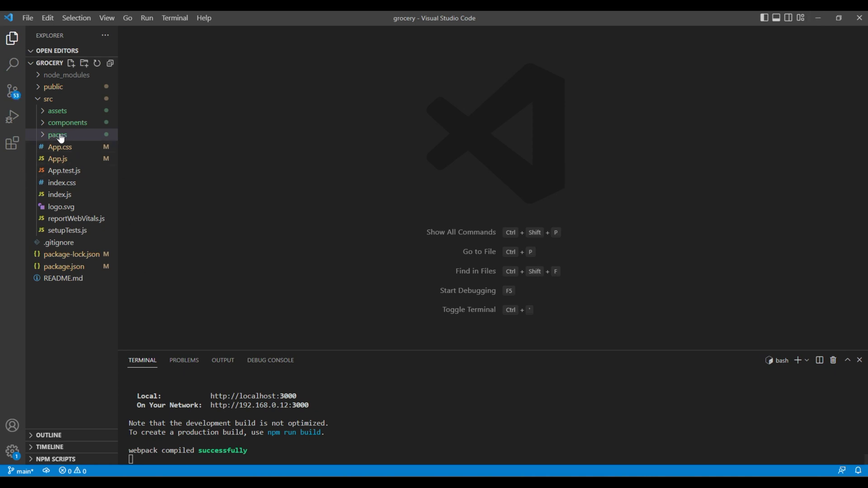
click(60, 135)
double_click(64, 147)
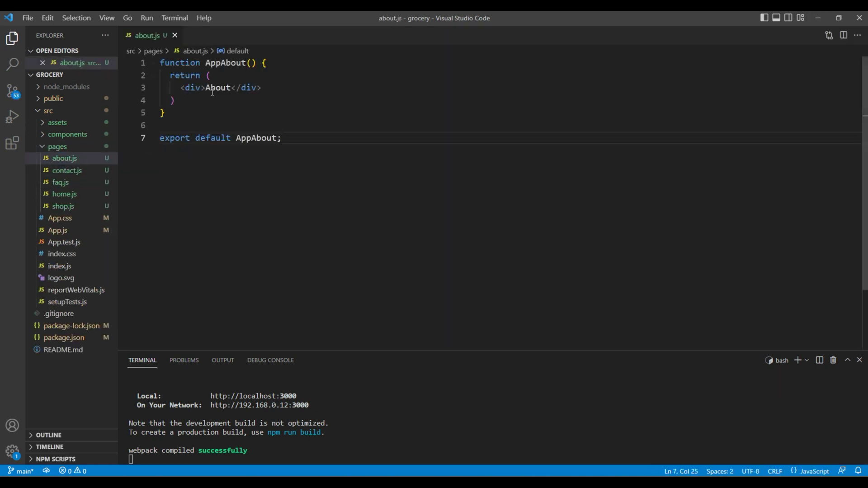
Step: Replace the placeholder with a 'block aboutPage' div wrapping an empty 'container' div
double_click(213, 89)
key(Return)
text(<div>)
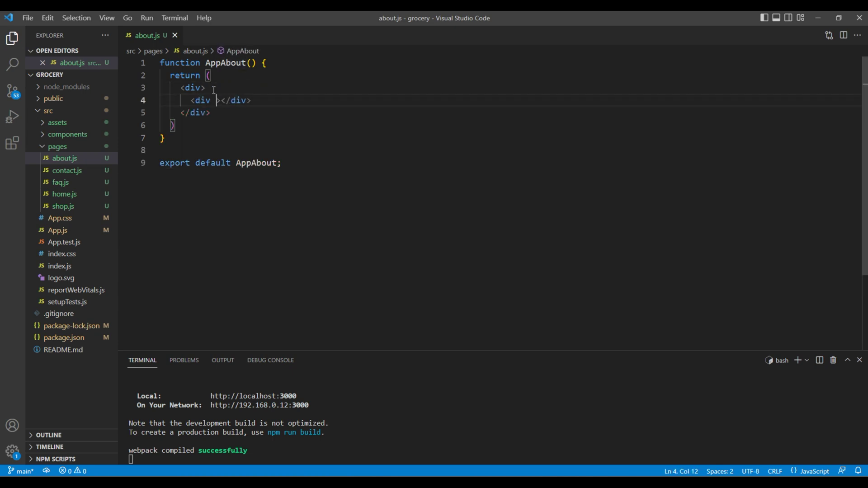
text( cl)
key(Return)
text(cont)
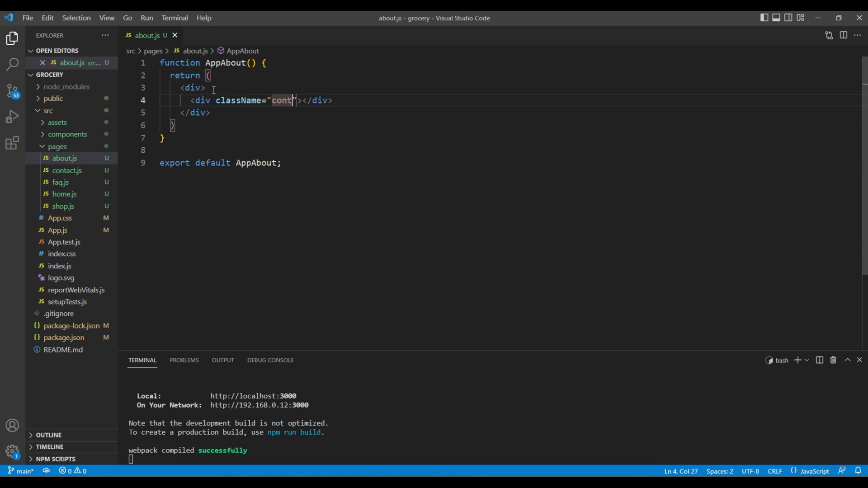
text(ainer)
click(213, 89)
key(Left)
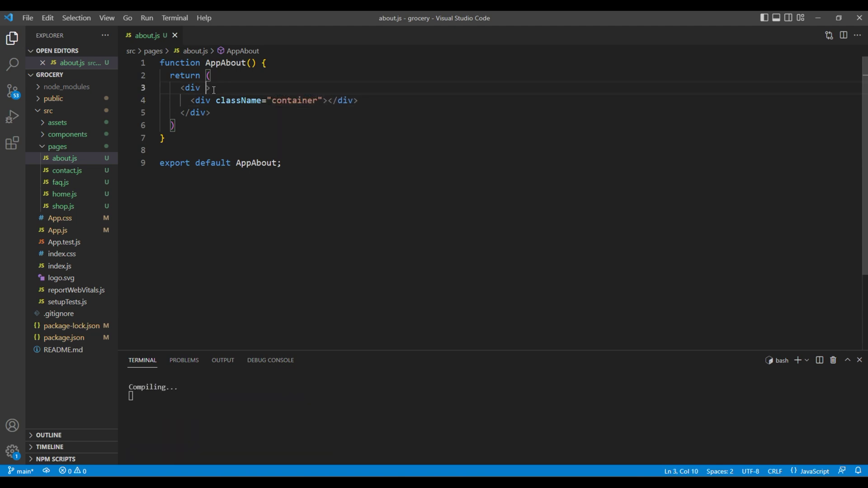
text(cl)
key(Return)
text(block)
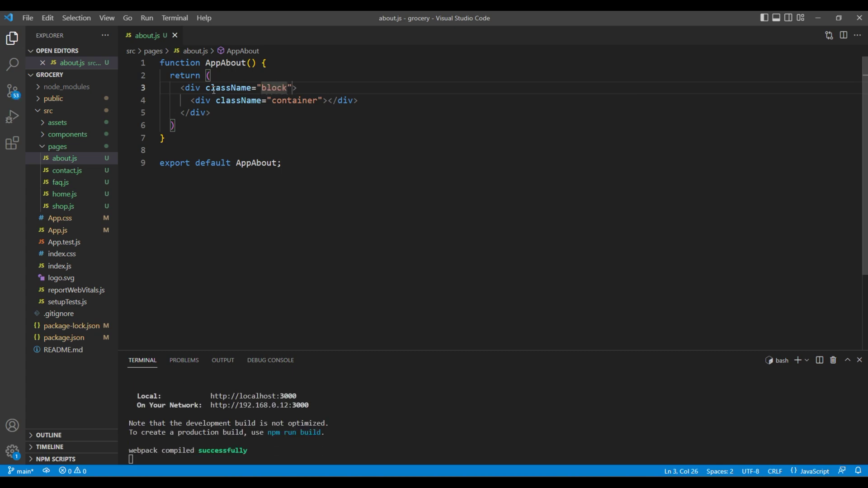
text( aboutP)
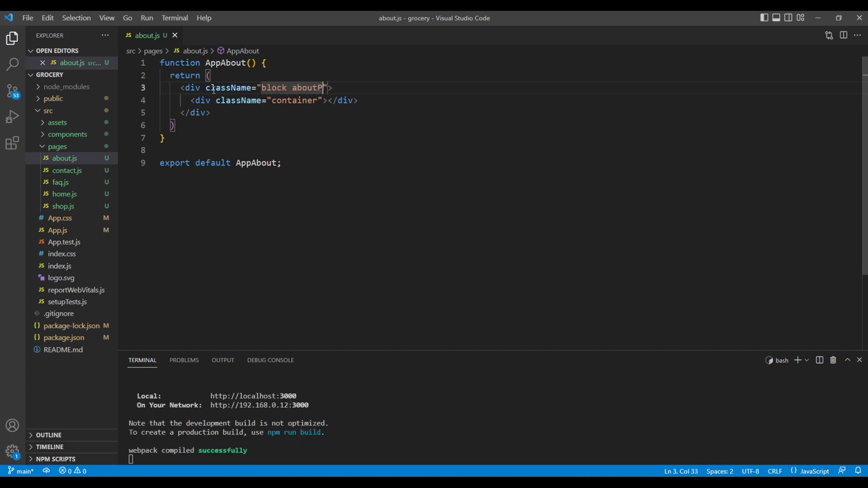
text(age)
key(Down)
key(Left)
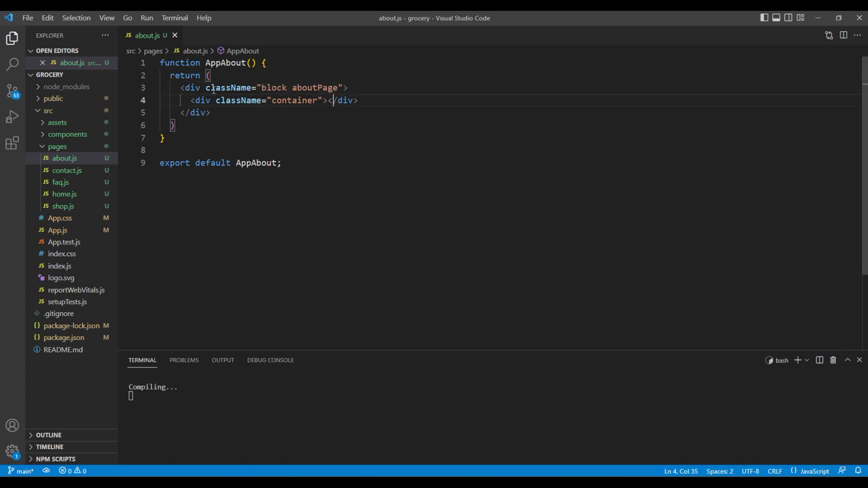
key(Left)
Step: Add an <h2>About</h2> heading inside the container div
key(Return)
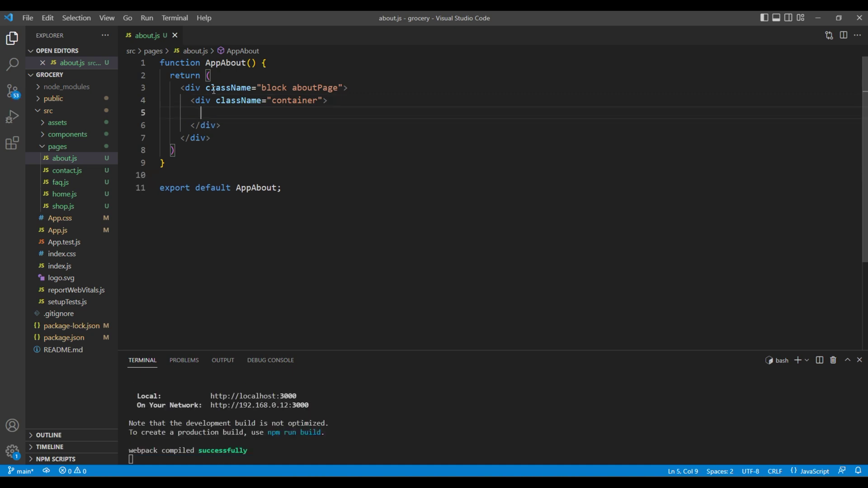
text(h2)
key(Tab)
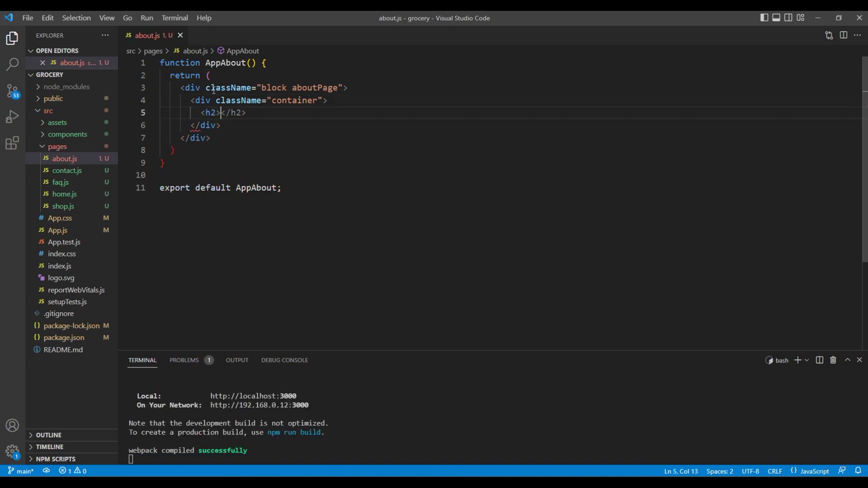
text(About)
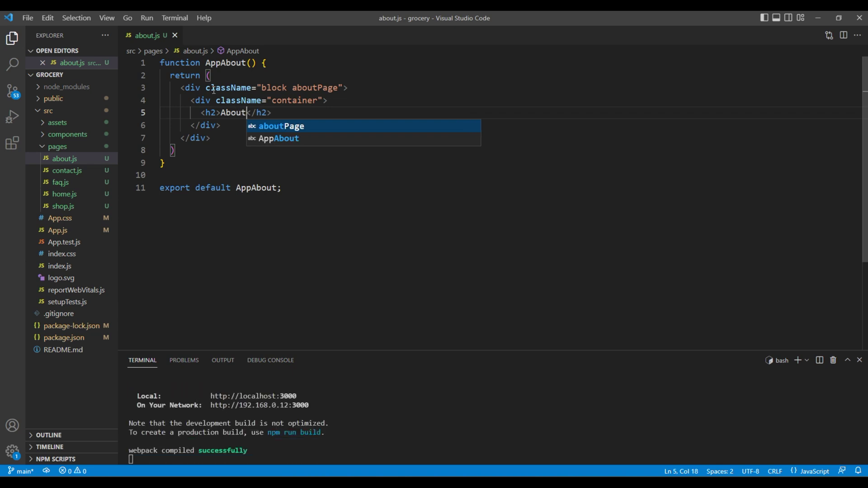
key(Right)
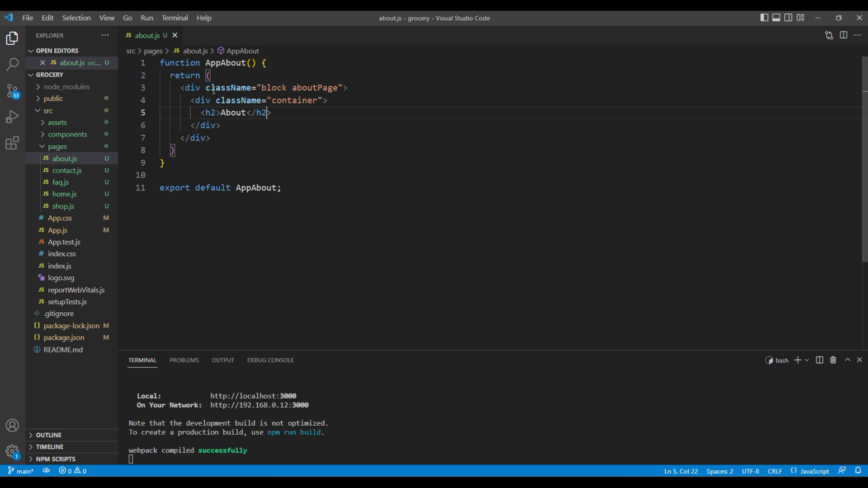
key(Right)
key(Right)
key(Right)
Step: Add an empty div with className 'bannerImage' below the heading
key(Return)
text(di)
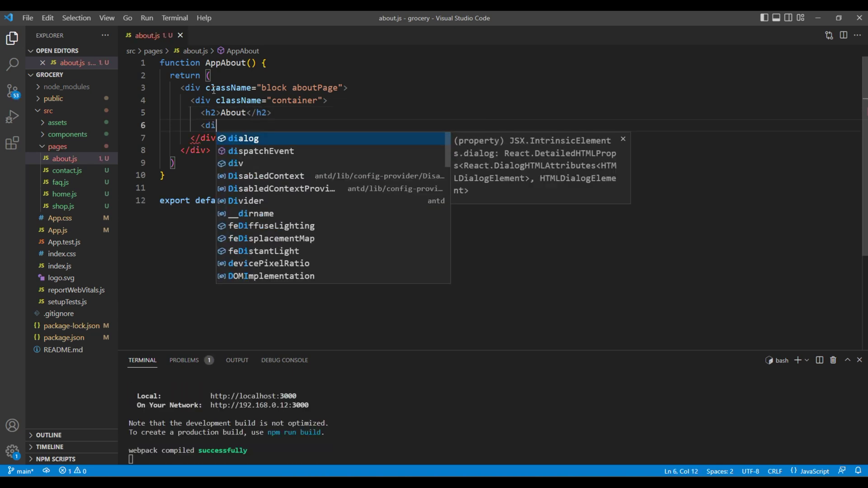
text(v)
key(Tab)
key(Left)
text(cla)
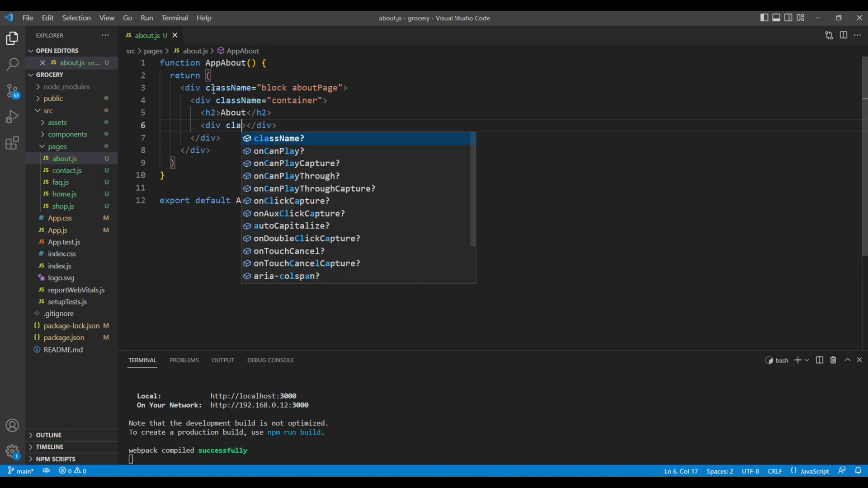
key(Return)
text(ba)
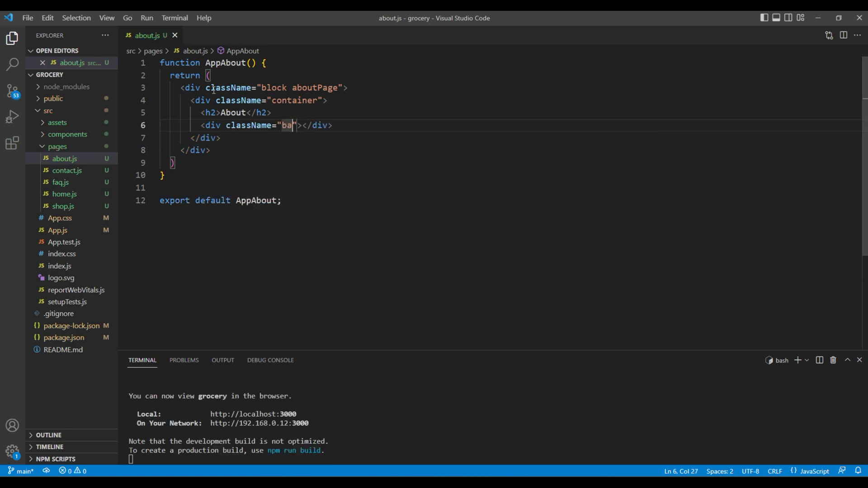
text(nnerImage)
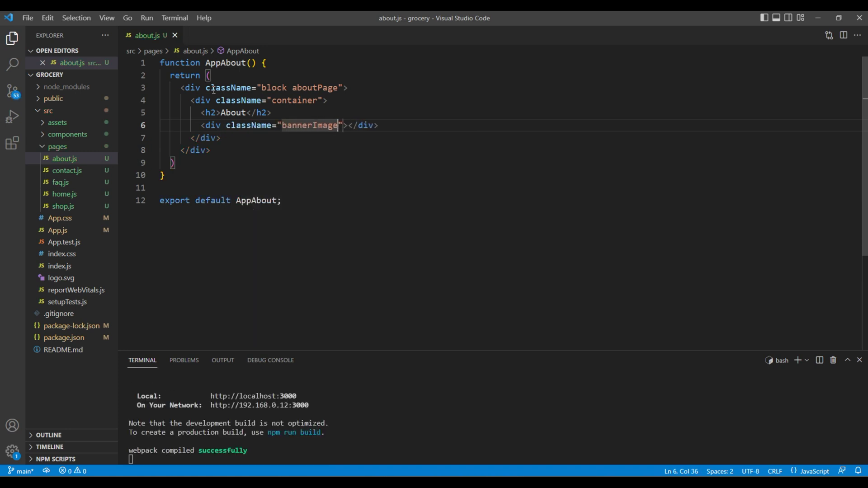
Step: Put a self-closing <img /> in the bannerImage div and add blank lines above AppAbout
key(Right)
key(Right)
key(Return)
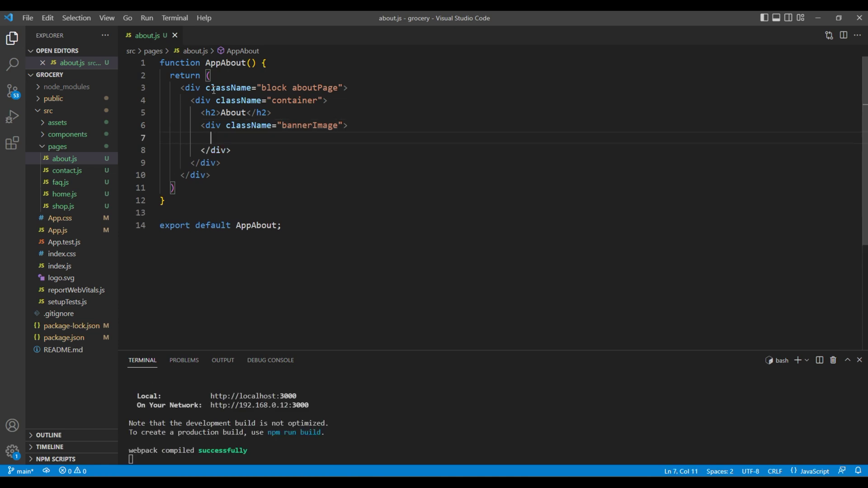
text(<img)
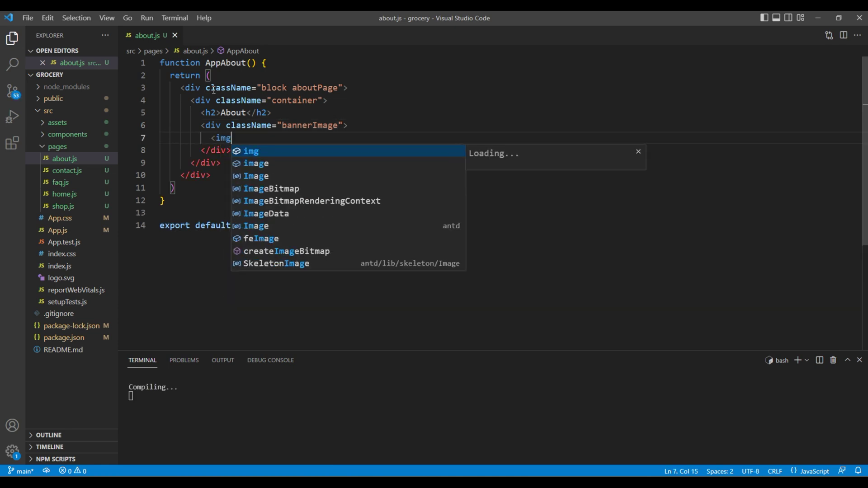
text(></img>)
key(Home)
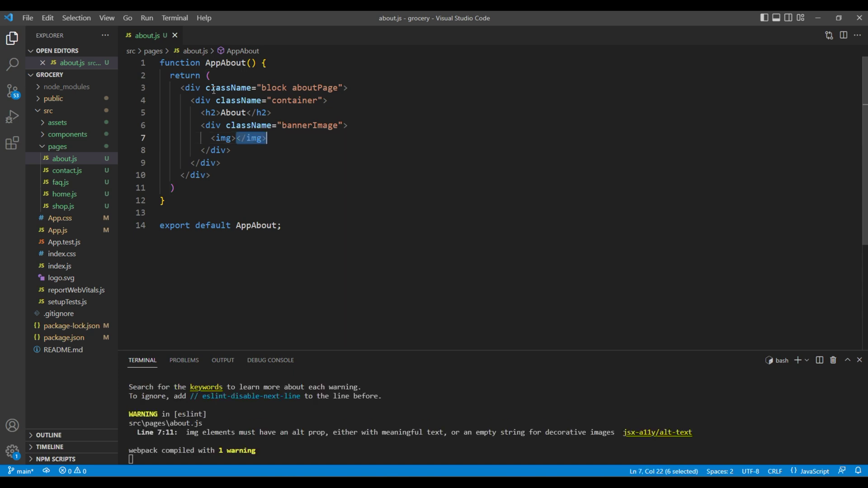
key(End)
key(BackSpace)
key(BackSpace)
key(BackSpace)
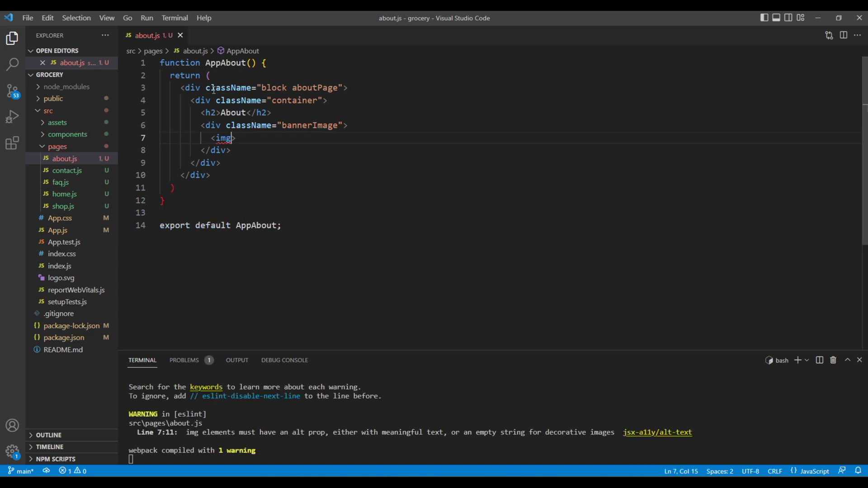
key(Left)
text(/)
click(286, 61)
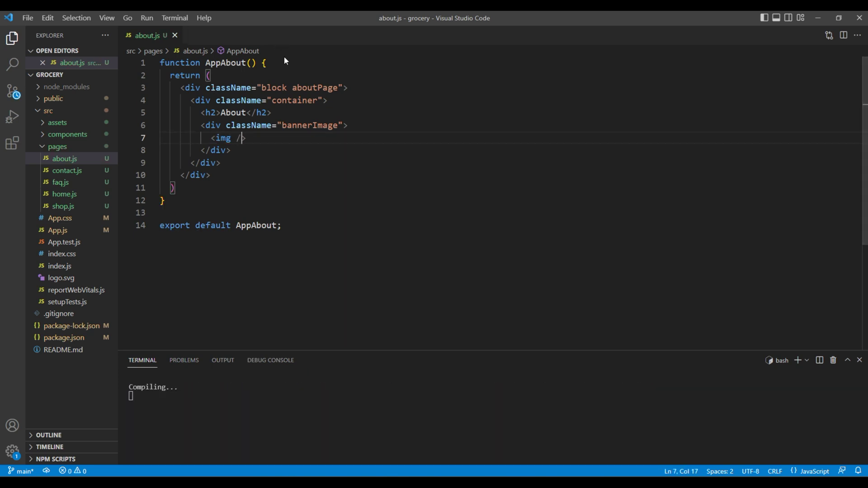
key(Home)
Step: Import aboutBanner.jpg, give the img src={aboutBanner} alt="banner", and preview it on localhost
key(Return)
key(Return)
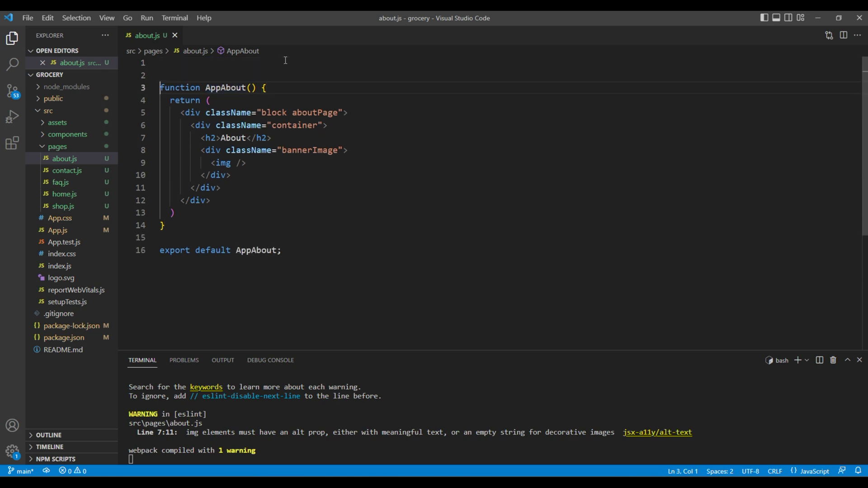
key(Up)
key(Up)
text(impor)
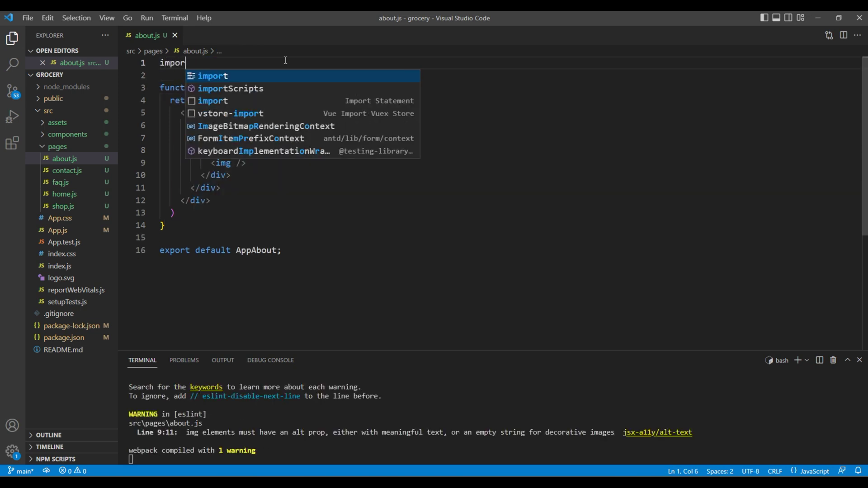
text(t aboutB)
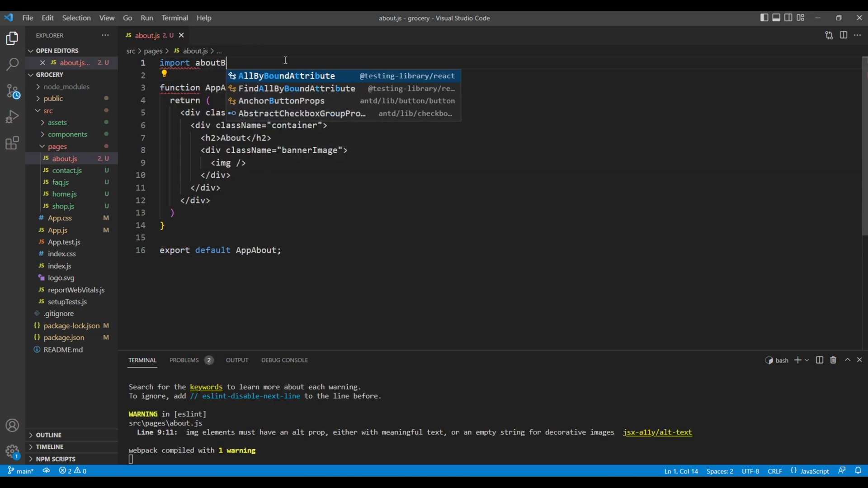
text(annerfro)
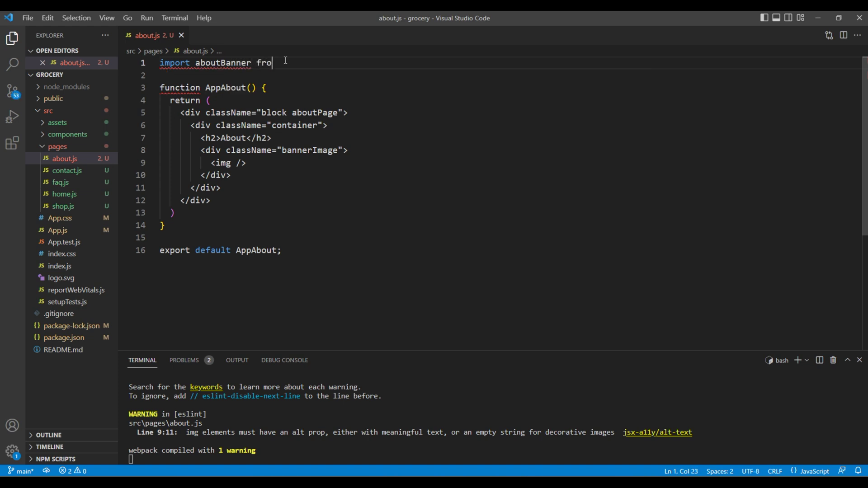
text(m '.)
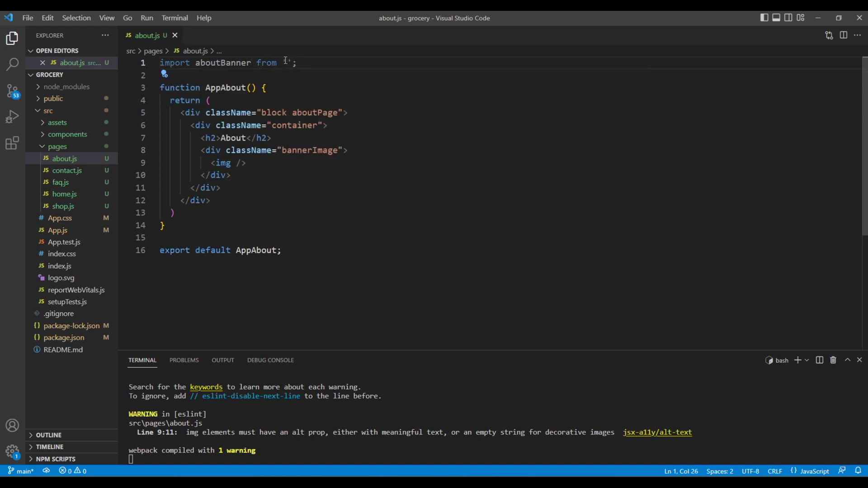
text(../ass)
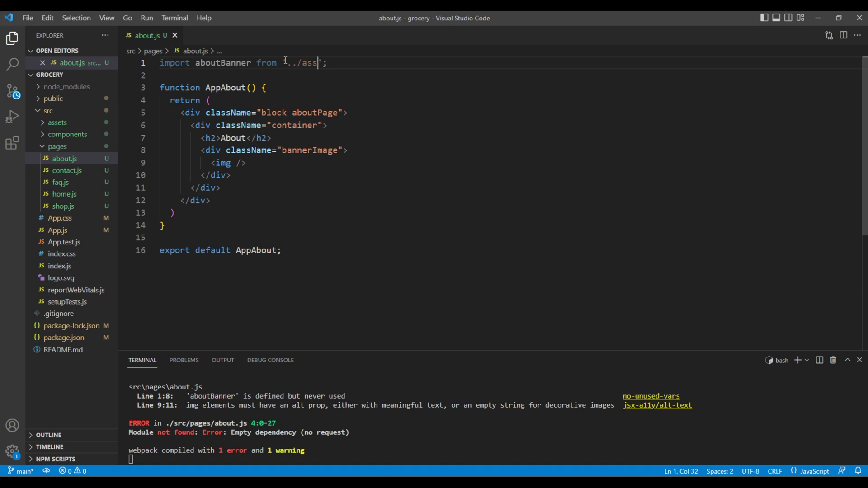
text(ets/)
text(images/a)
text(boutBanner)
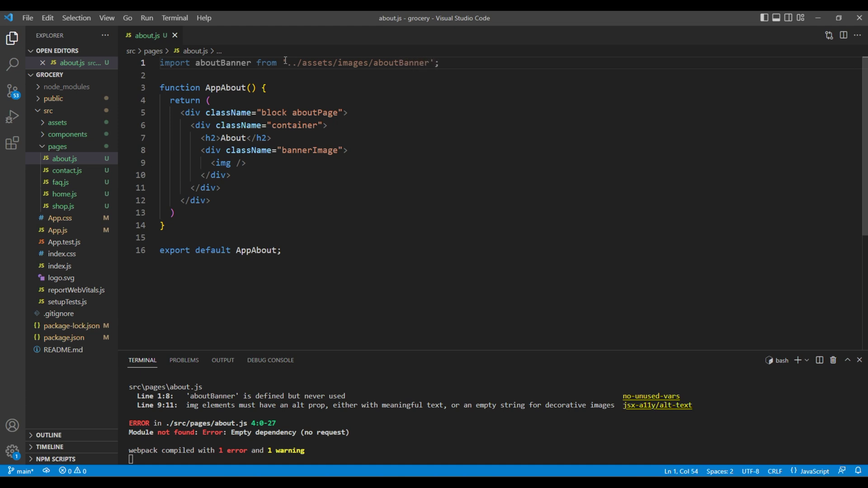
text(.jpg)
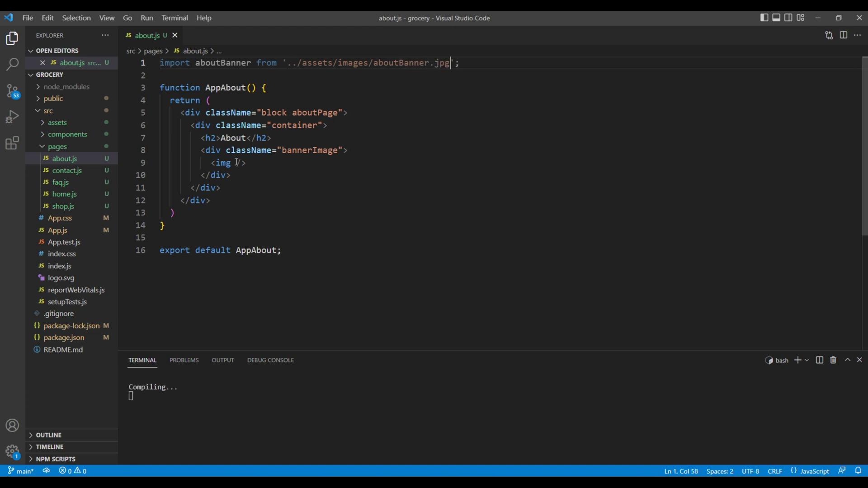
click(231, 163)
text(src)
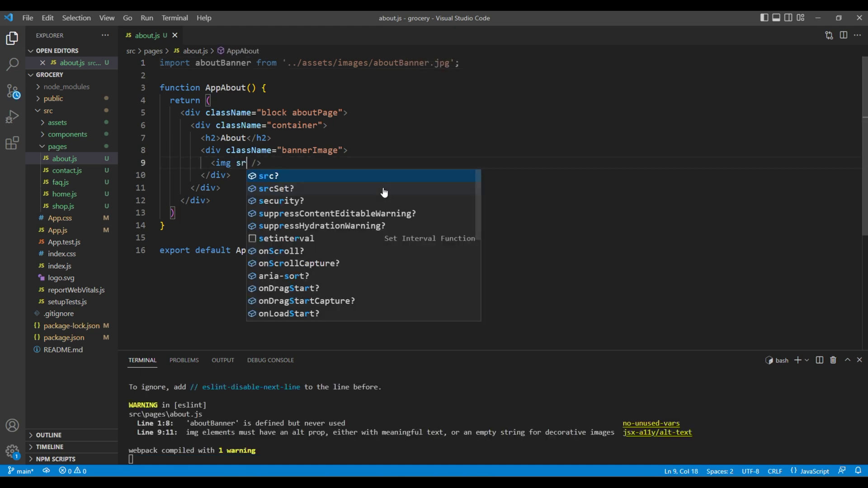
text(={)
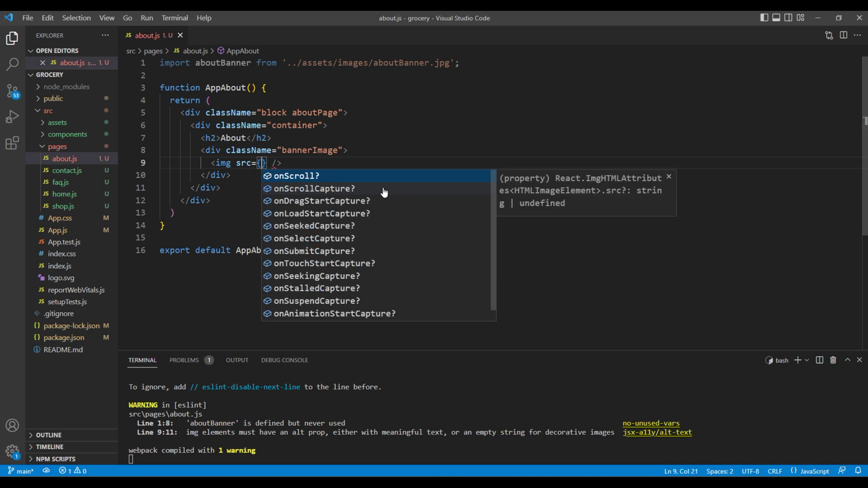
text(ab)
key(Return)
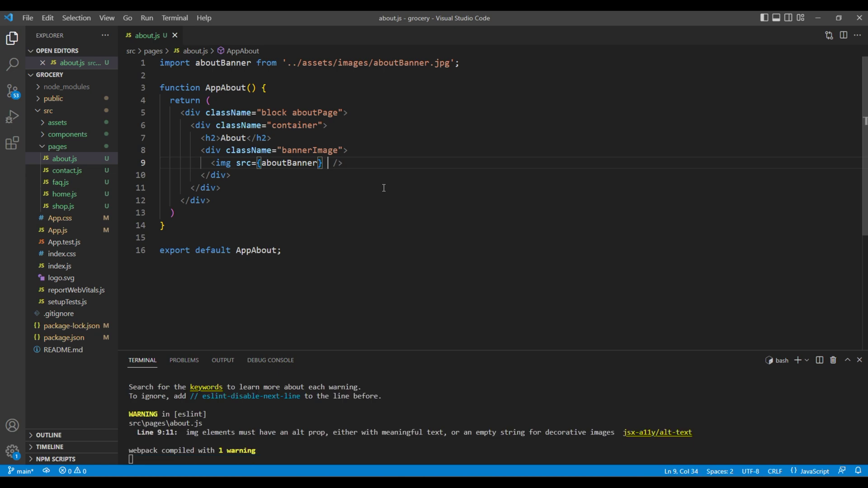
text(alt)
key(Escape)
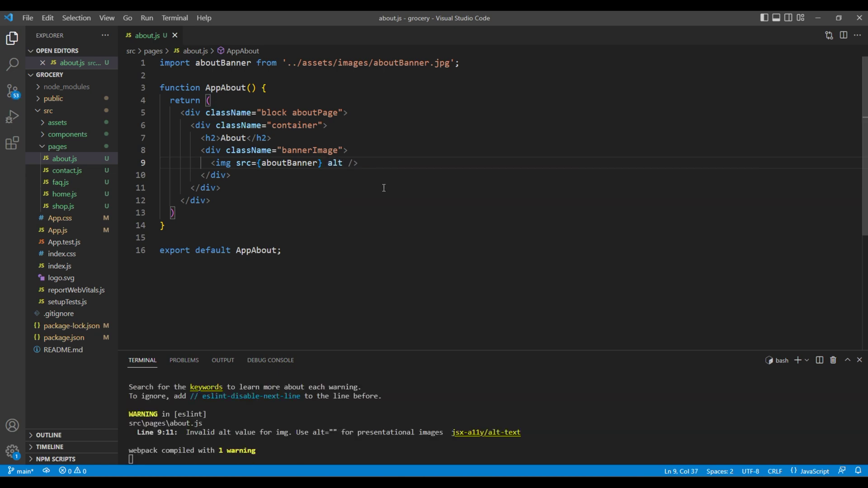
text(=")
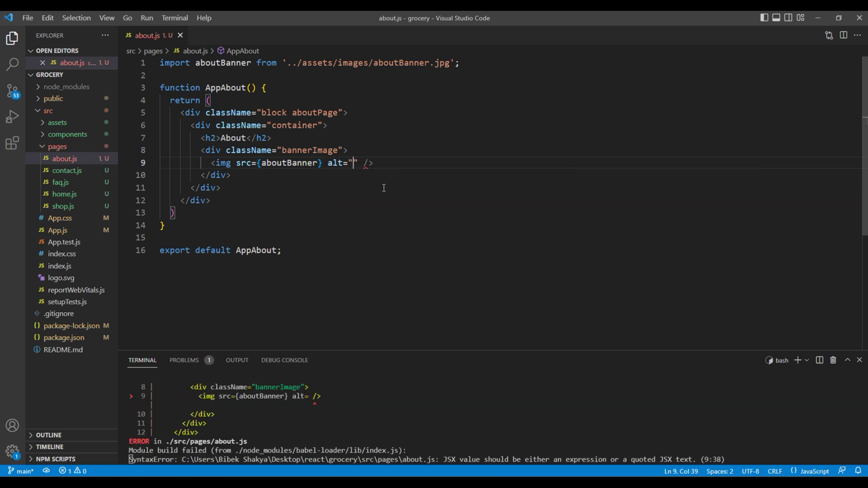
text(banne)
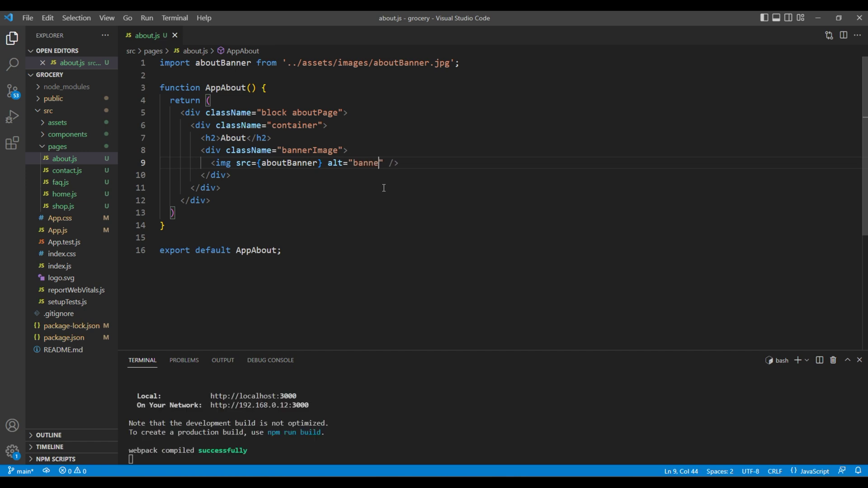
text(r)
click(604, 337)
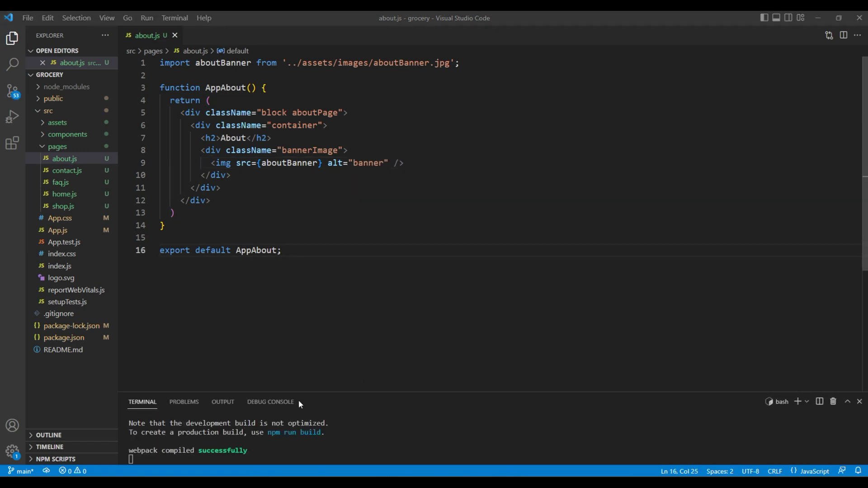
key(alt+Tab)
click(270, 21)
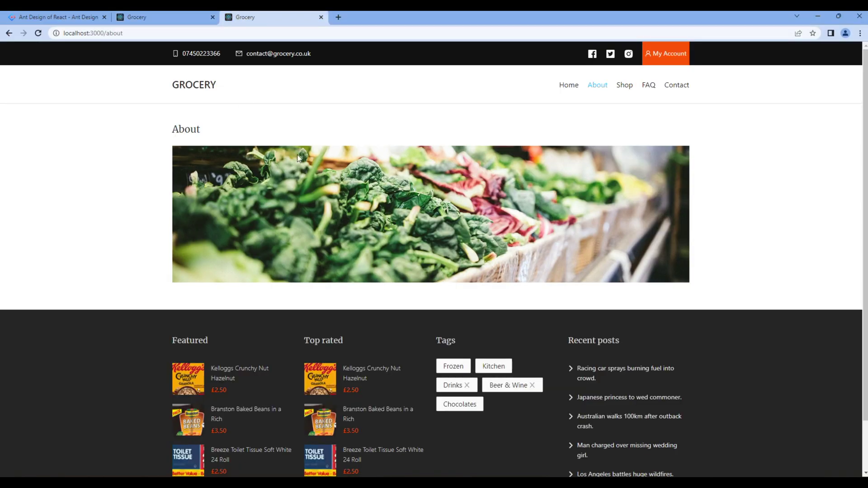
Step: Compare against the finished Grocery demo's Investors, Careers and About tabs
click(173, 20)
click(215, 302)
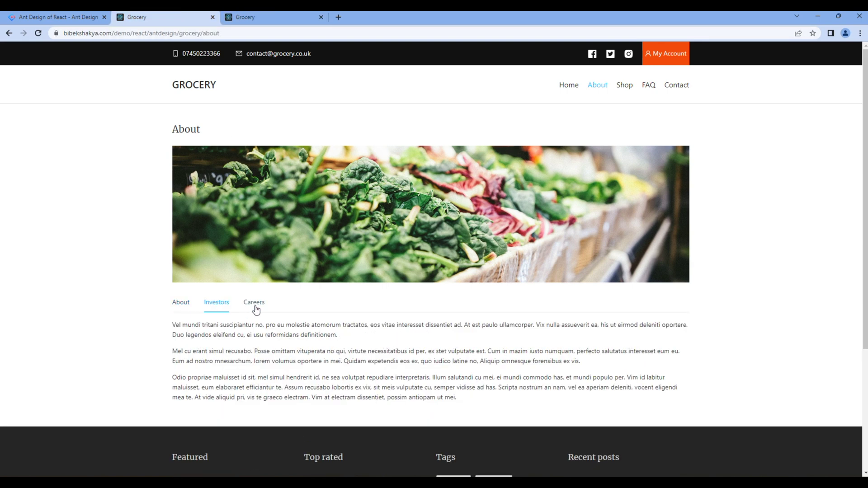
click(254, 304)
click(182, 303)
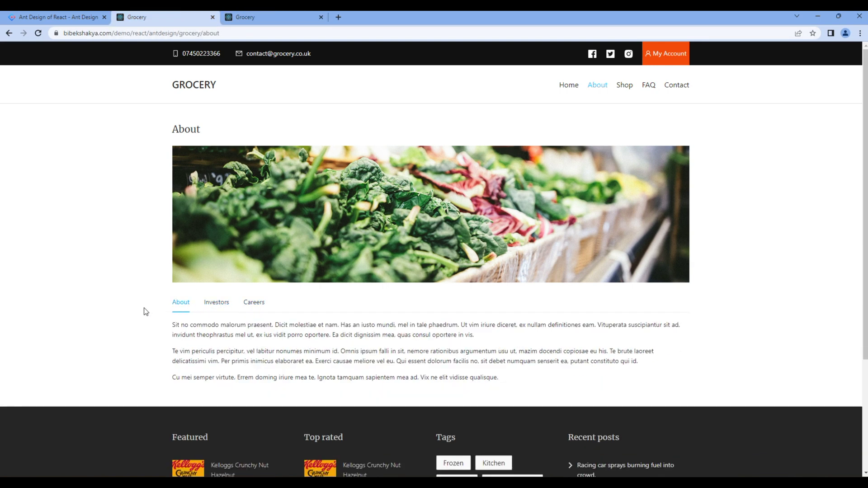
click(80, 21)
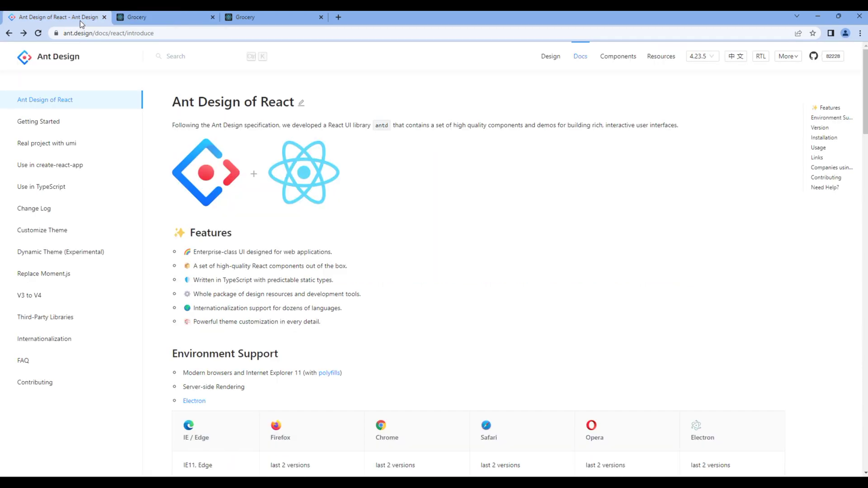
Step: Show the JavaScript code of the basic Tabs example in the Ant Design docs
click(618, 56)
scroll(60, 400, down, 3)
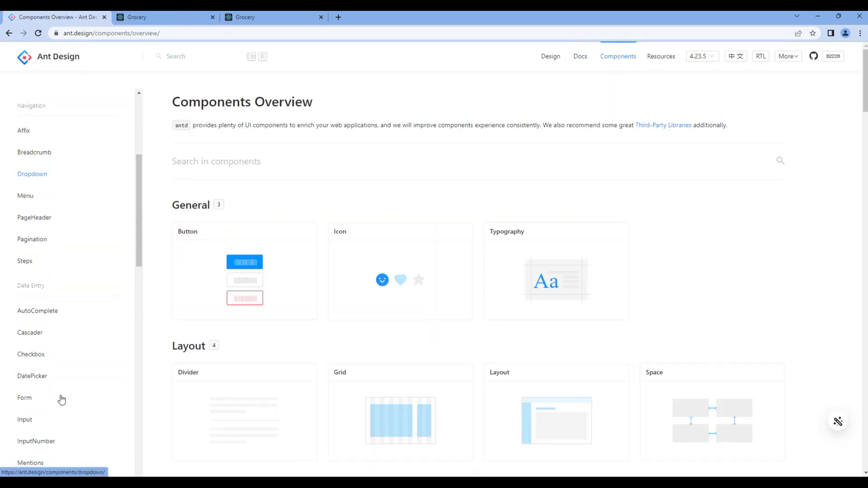
scroll(60, 399, down, 3)
scroll(61, 399, down, 5)
scroll(61, 399, down, 3)
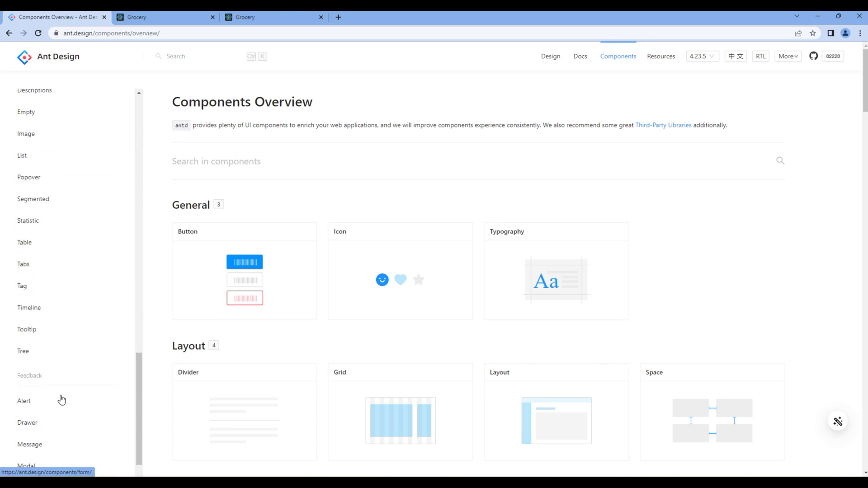
click(41, 270)
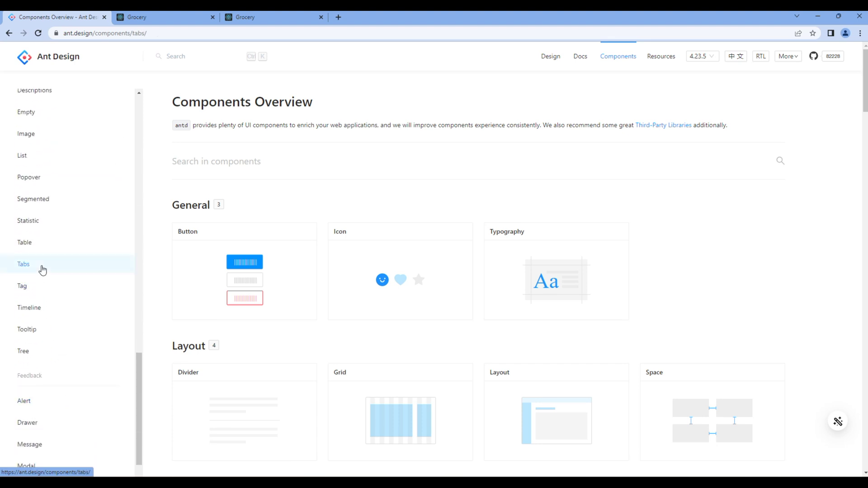
scroll(509, 276, down, 3)
scroll(510, 281, down, 3)
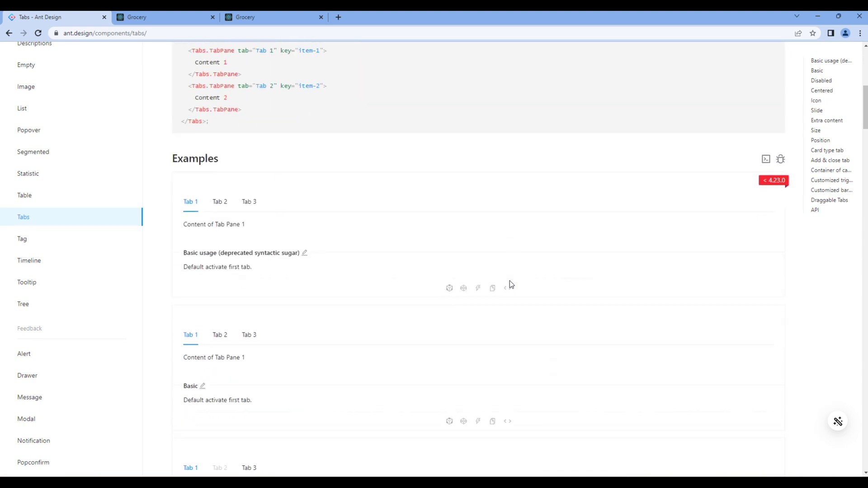
click(508, 245)
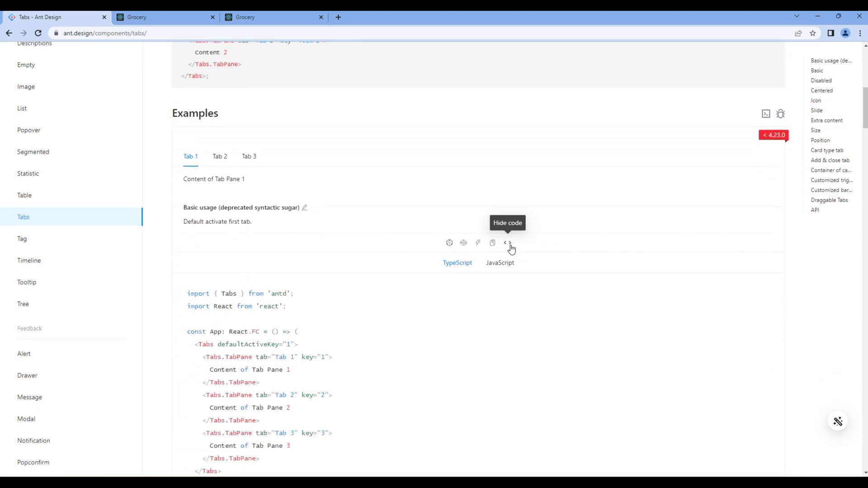
click(501, 265)
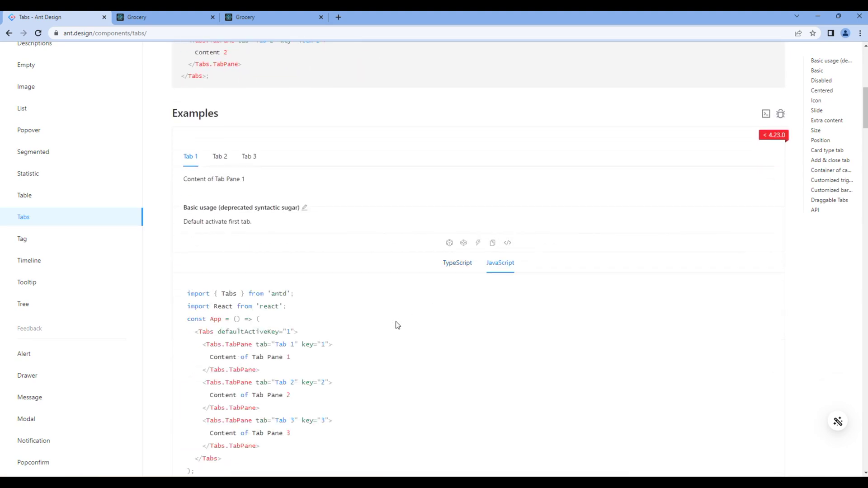
scroll(325, 243, down, 1)
Step: Add import { Tabs } from 'antd' at the top of about.js
drag(294, 203, 187, 209)
key(ctrl+c)
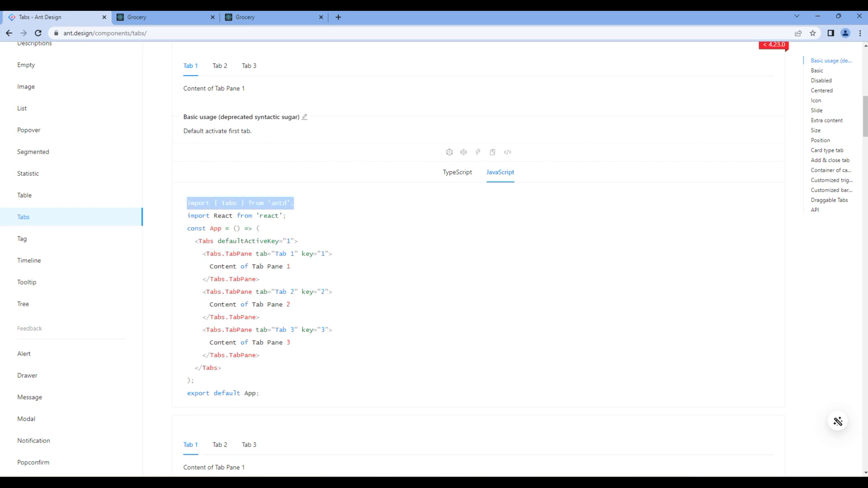
key(alt+Tab)
click(477, 63)
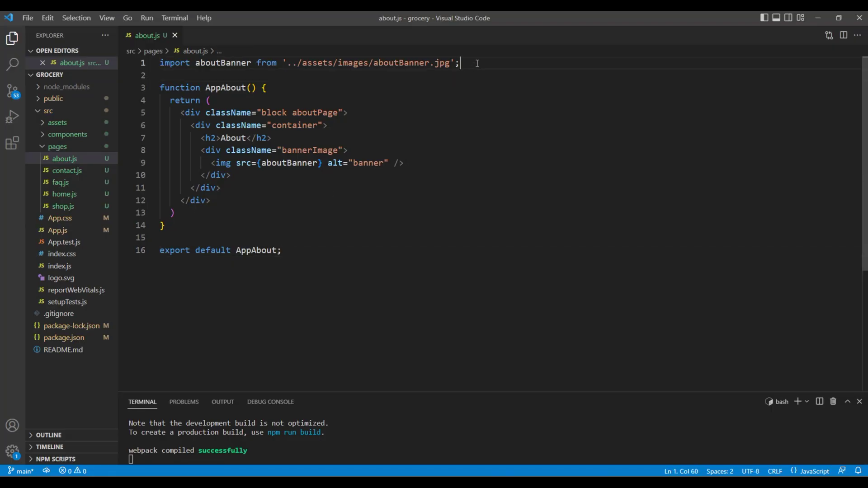
key(Home)
key(Return)
key(Return)
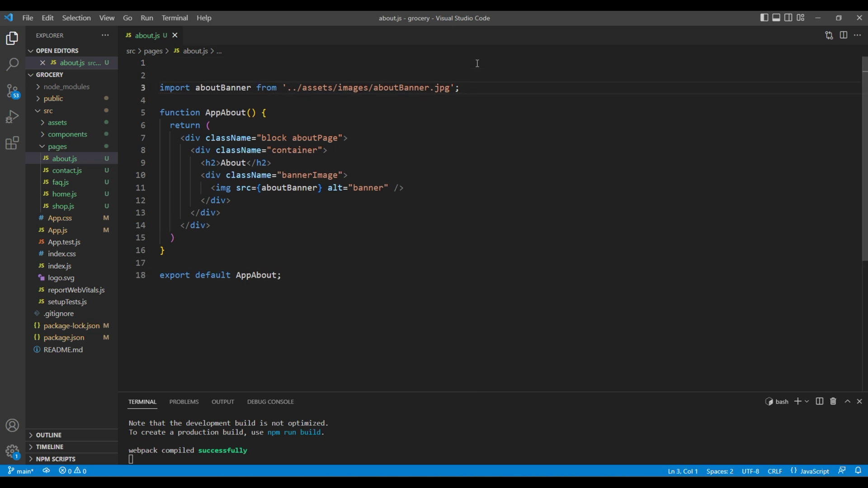
key(Up)
key(ctrl+v)
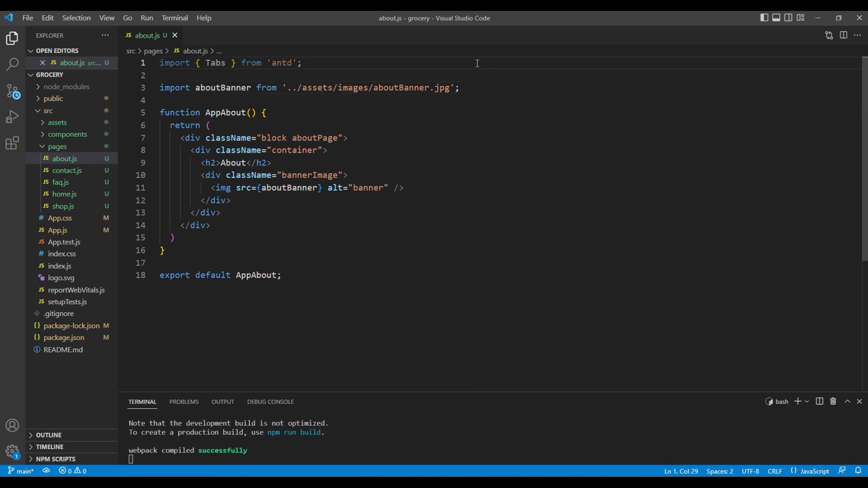
Step: Paste the example Tabs block with three panes below the banner div and indent it
key(alt+Tab)
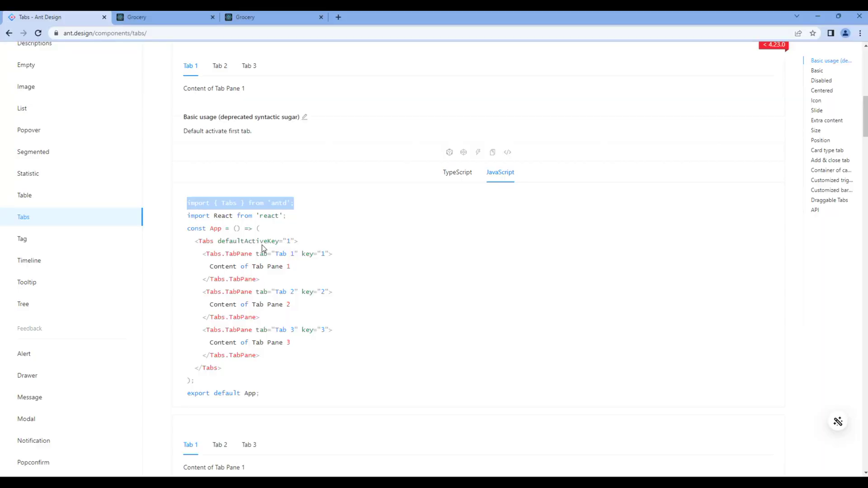
drag(193, 196, 229, 321)
key(ctrl+c)
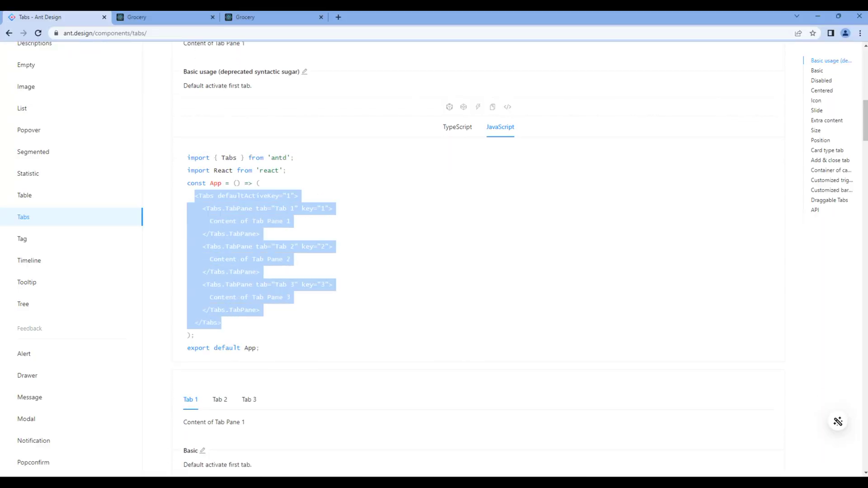
key(alt+Tab)
click(254, 202)
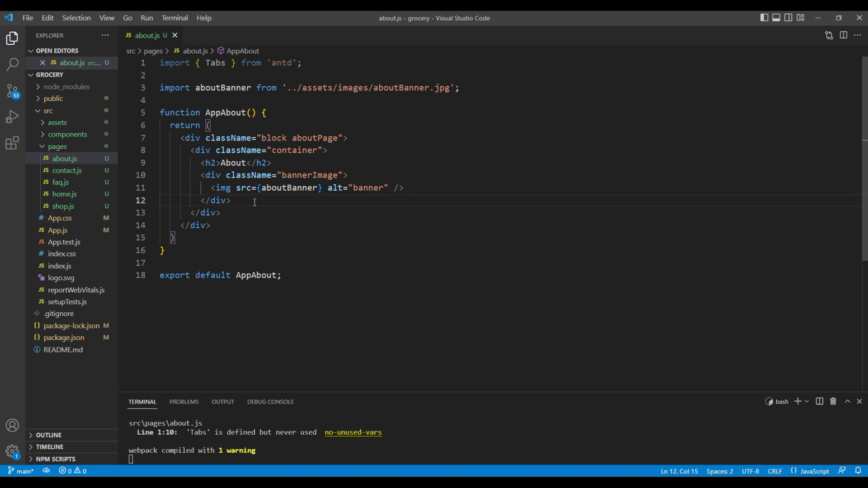
key(Return)
key(ctrl+v)
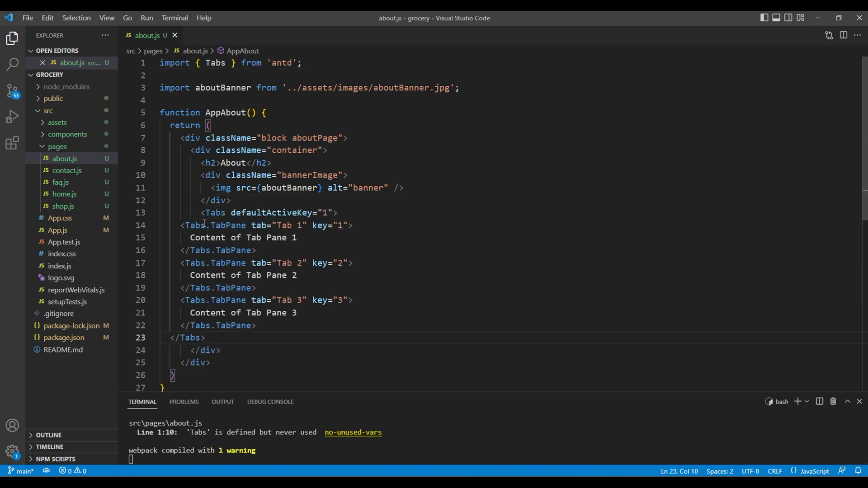
key(shift+Up)
key(shift+Up)
key(shift+Up)
key(Tab)
key(Tab)
key(Tab)
click(434, 288)
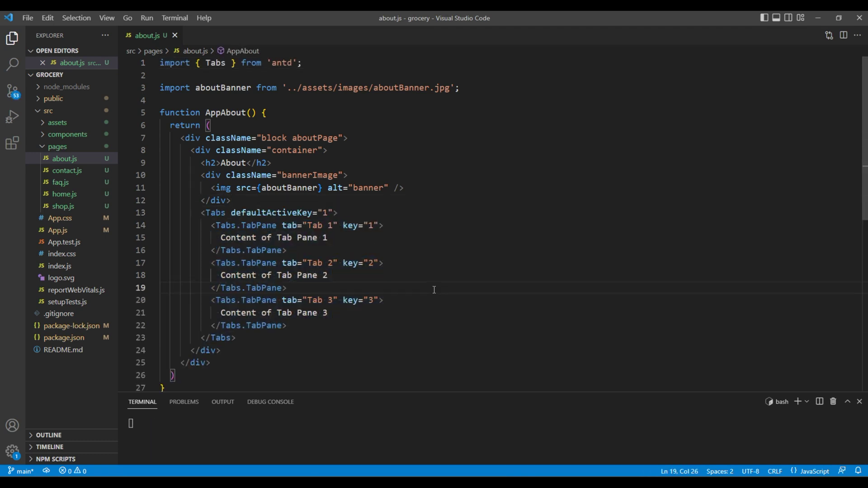
Step: Select the three About-tab paragraphs on the Grocery demo page
key(alt+Tab)
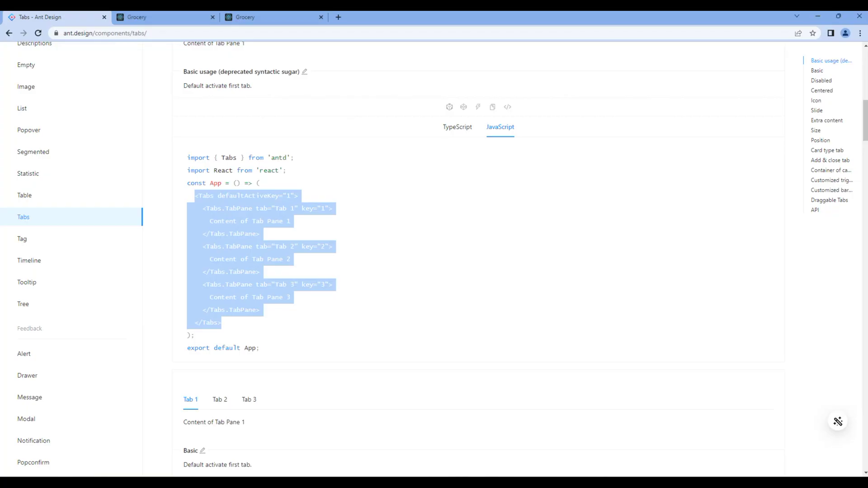
click(181, 20)
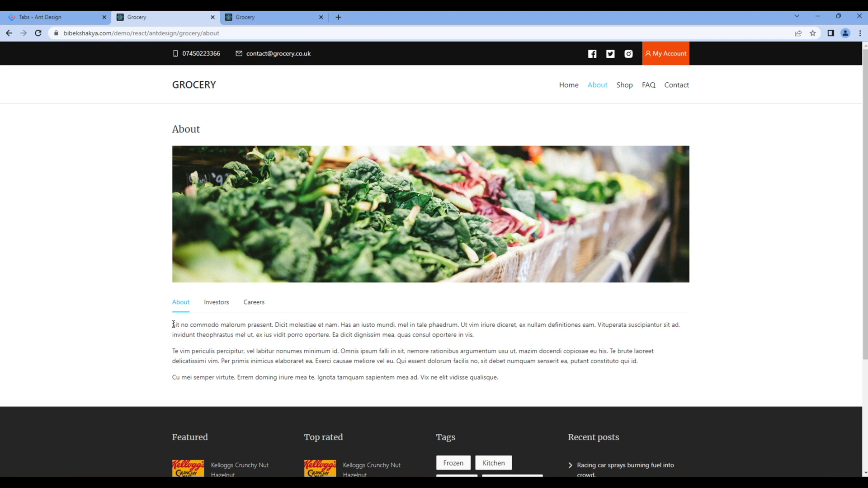
drag(173, 325, 495, 377)
key(ctrl+c)
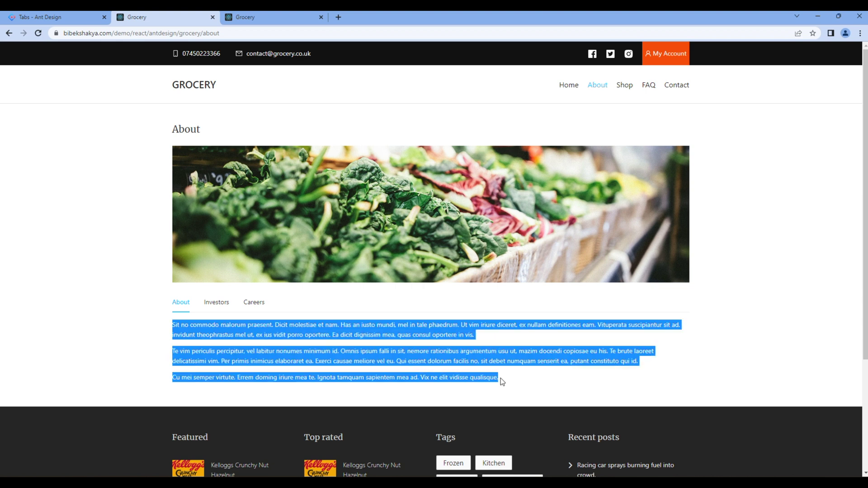
Step: Rename 'Tab 1' to 'About' and paste the three paragraphs into a <p> tag
key(alt+Tab)
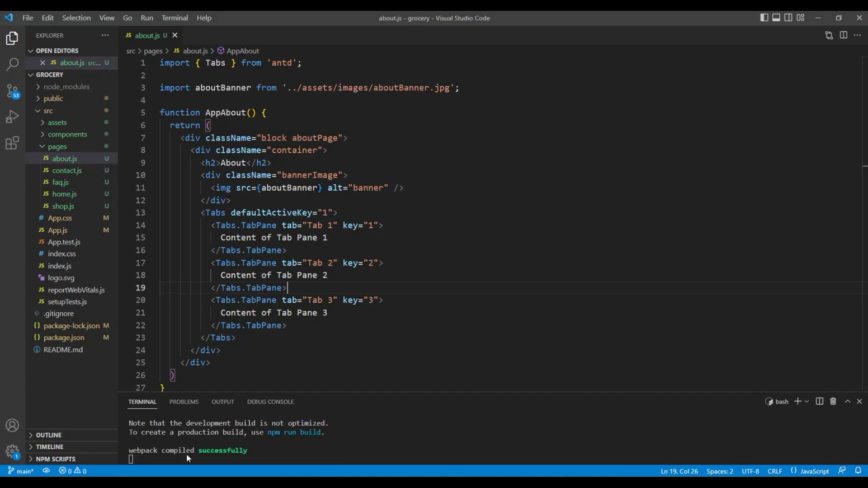
drag(333, 226, 308, 227)
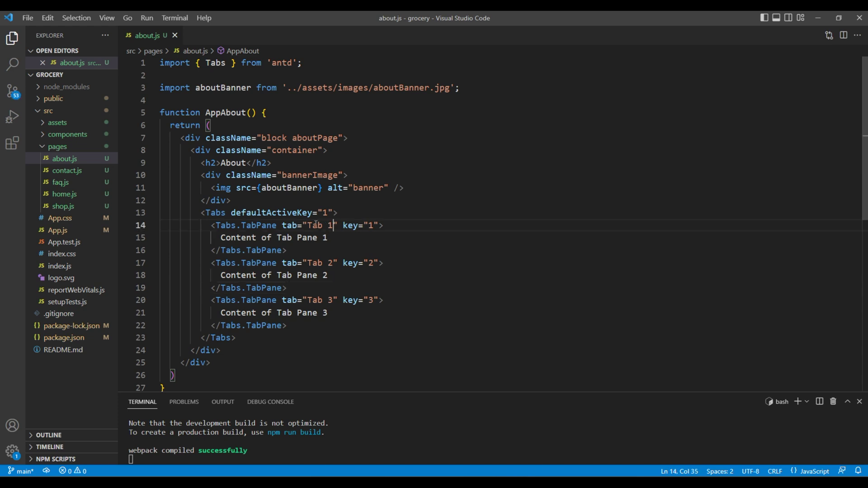
text(Abou)
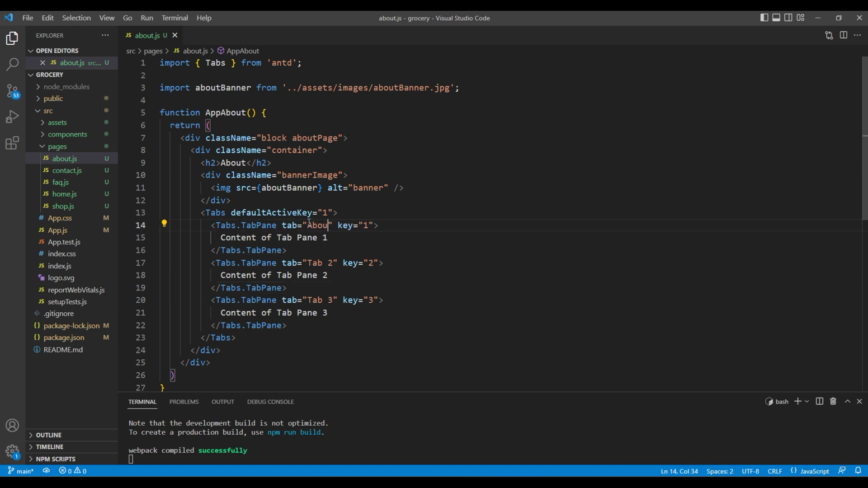
text(t)
drag(220, 238, 329, 237)
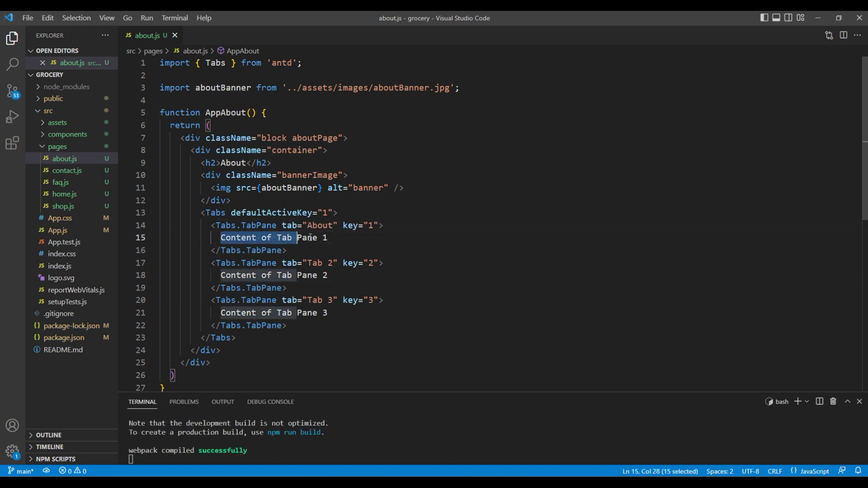
text(p)
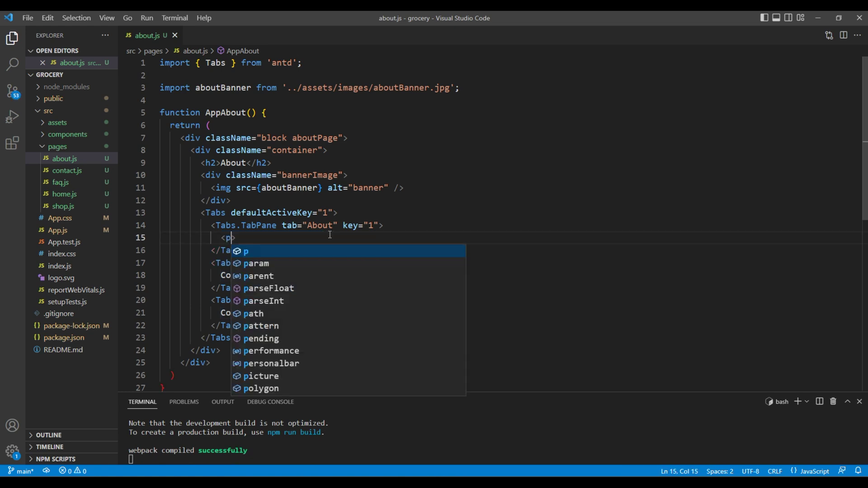
key(Tab)
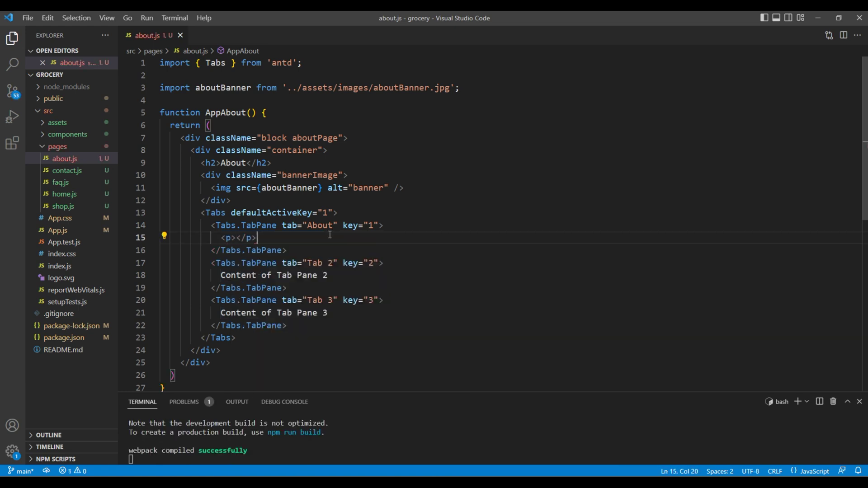
key(ctrl+v)
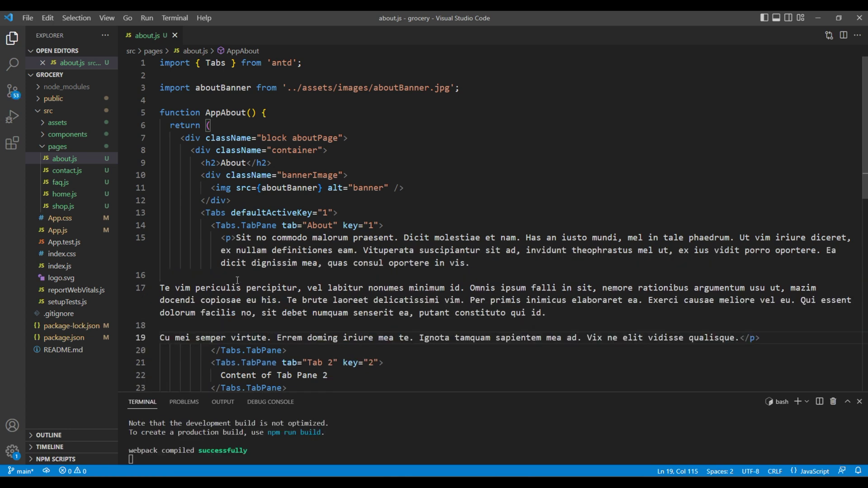
Step: Wrap each of the three About paragraphs in its own <p></p> tags
drag(236, 238, 219, 239)
key(ctrl+c)
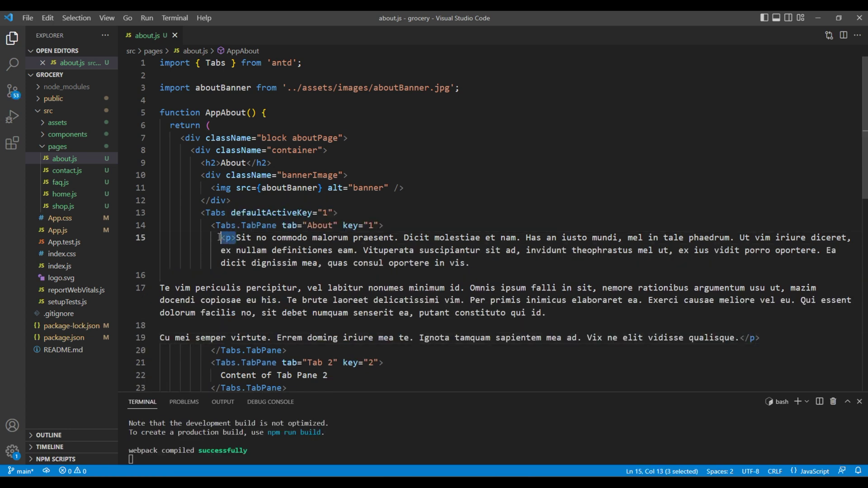
click(160, 288)
key(ctrl+v)
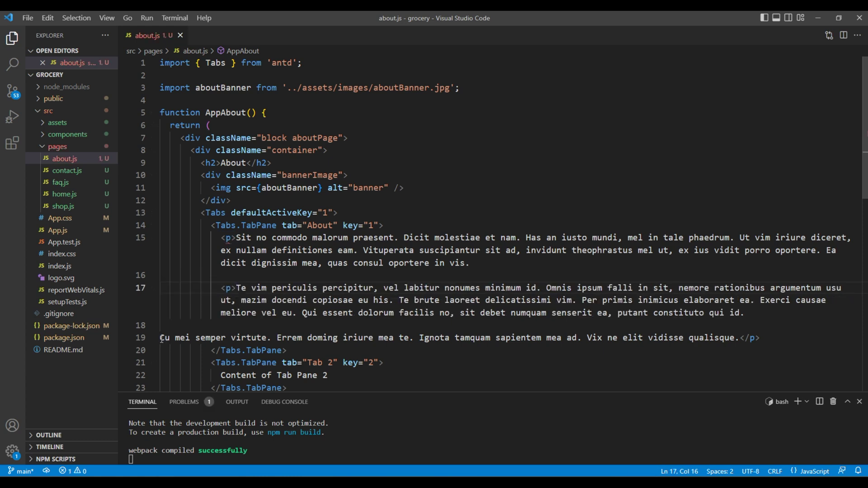
click(159, 338)
key(ctrl+v)
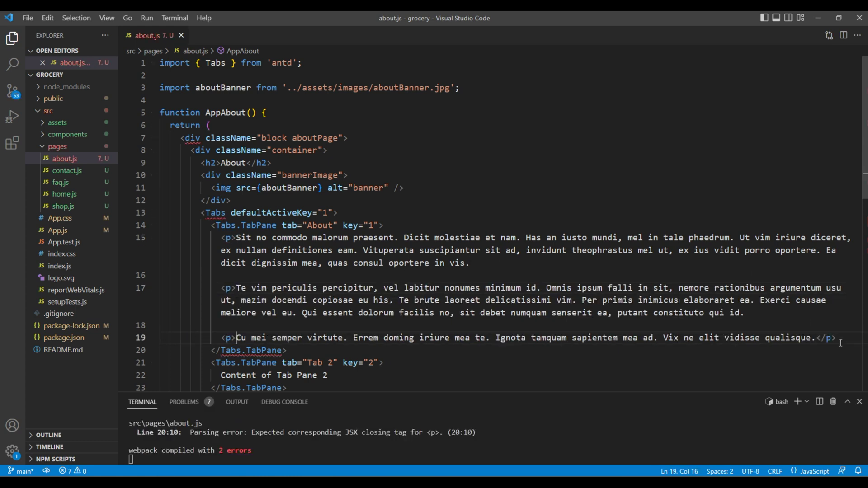
drag(840, 343, 816, 338)
key(ctrl+c)
click(758, 316)
key(ctrl+v)
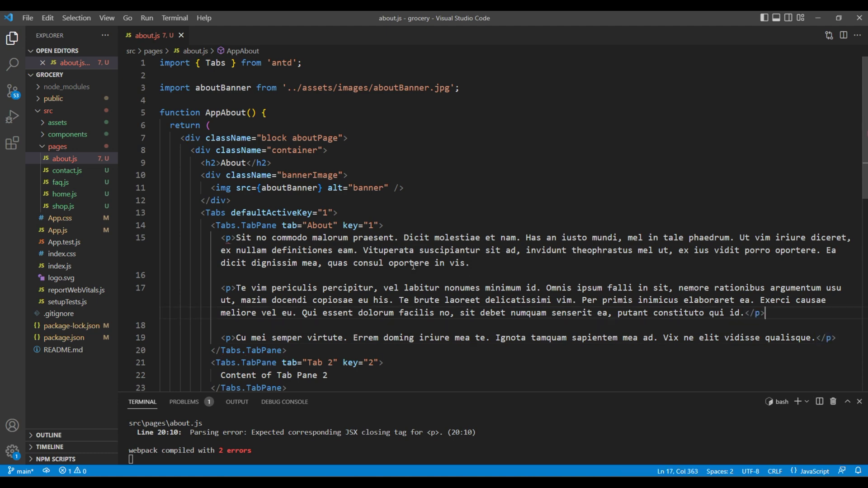
click(473, 263)
key(ctrl+v)
scroll(482, 264, down, 2)
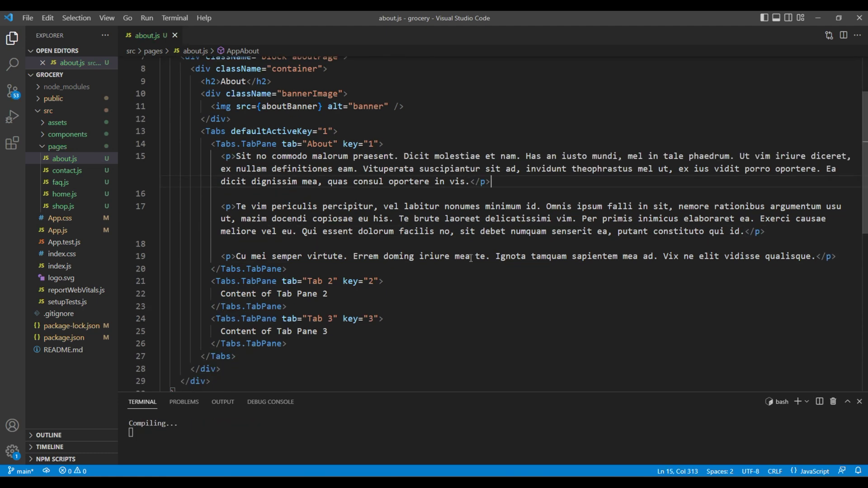
scroll(482, 264, down, 2)
Step: Select the three Investors paragraphs on the demo page
key(alt+Tab)
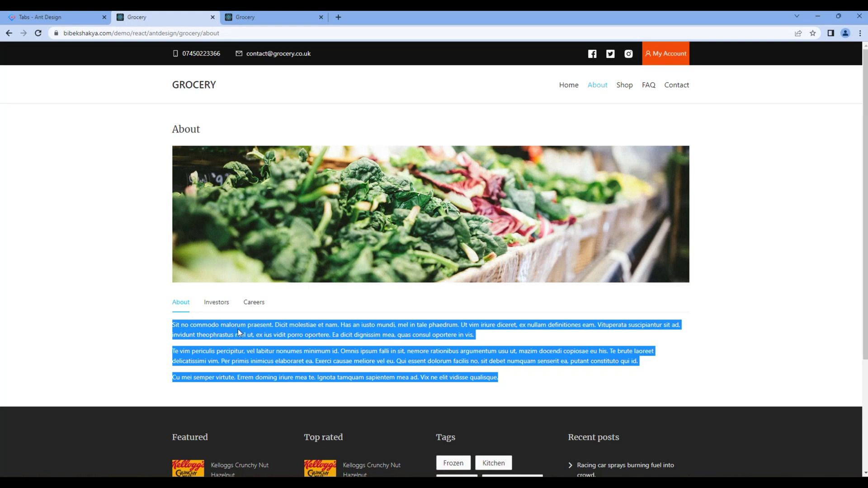
click(231, 305)
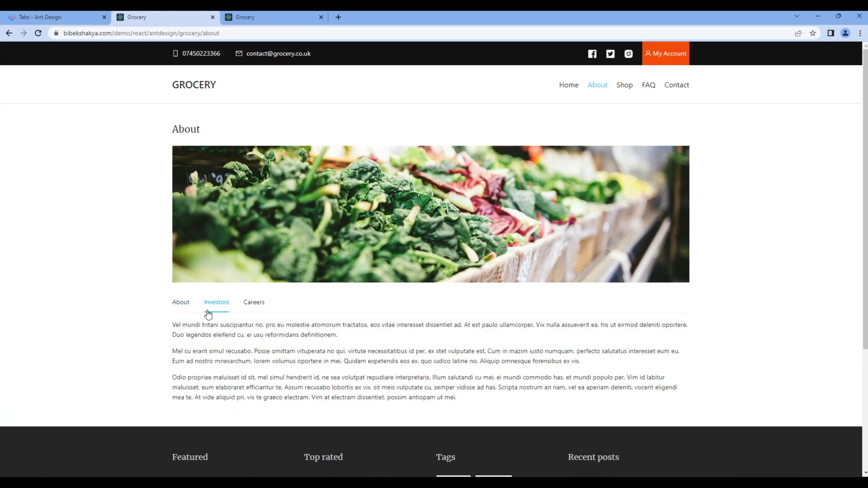
drag(173, 325, 458, 399)
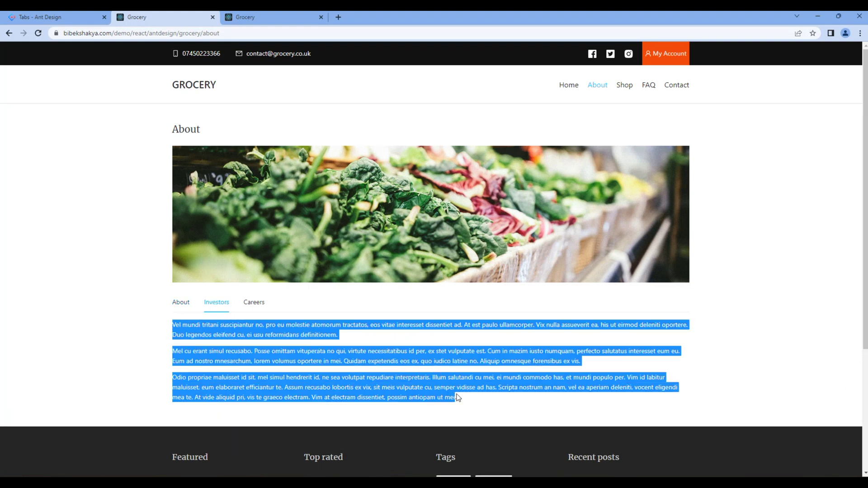
Step: Rename 'Tab 2' to 'Investors' and paste the Investors text over its placeholder
key(alt+Tab)
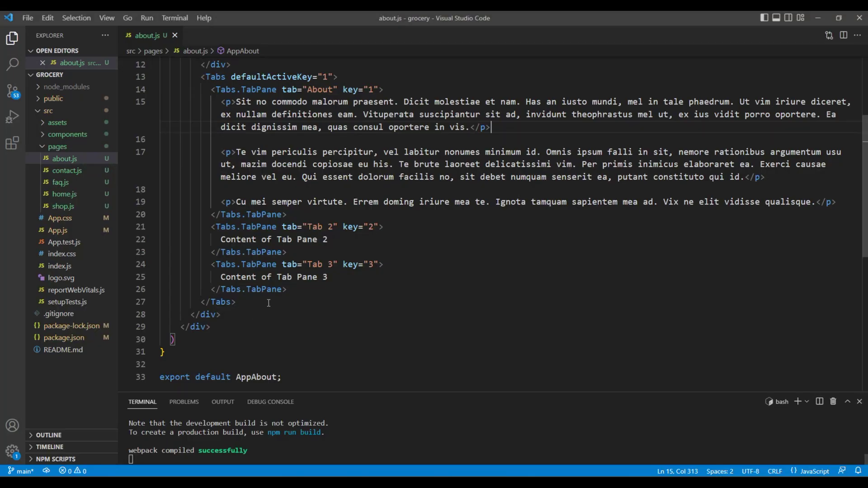
drag(309, 227, 334, 226)
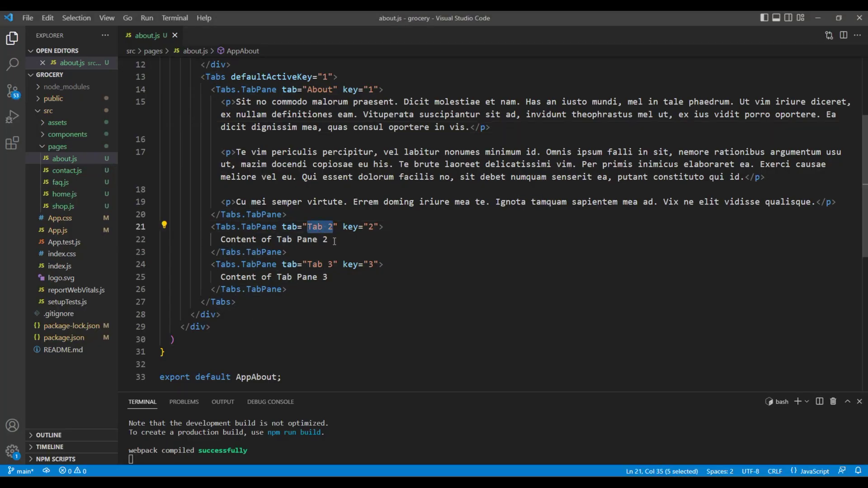
text(Investo)
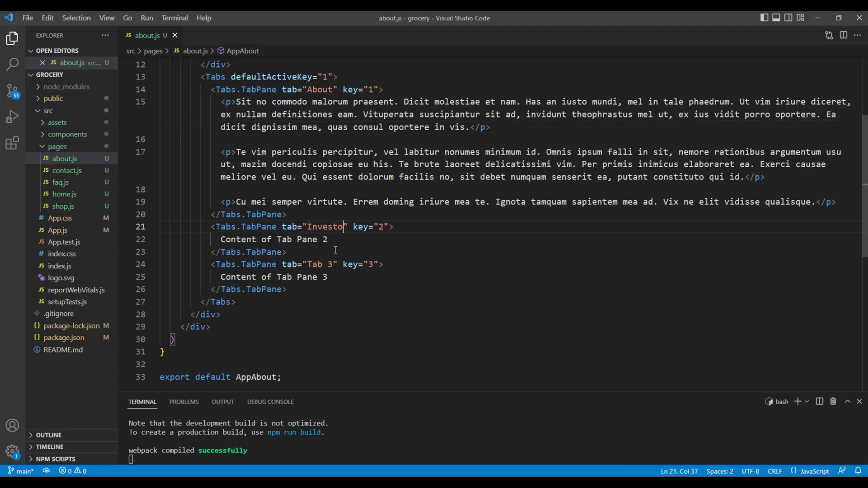
text(rs)
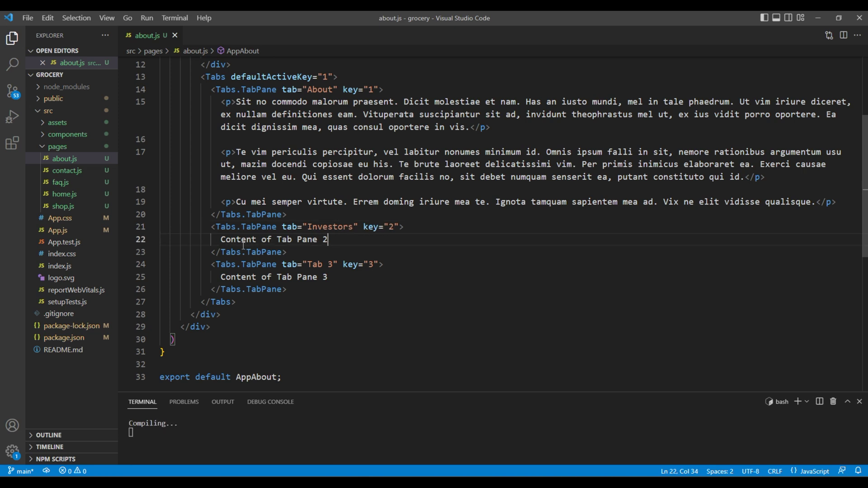
drag(334, 241, 222, 239)
key(BackSpace)
text(<)
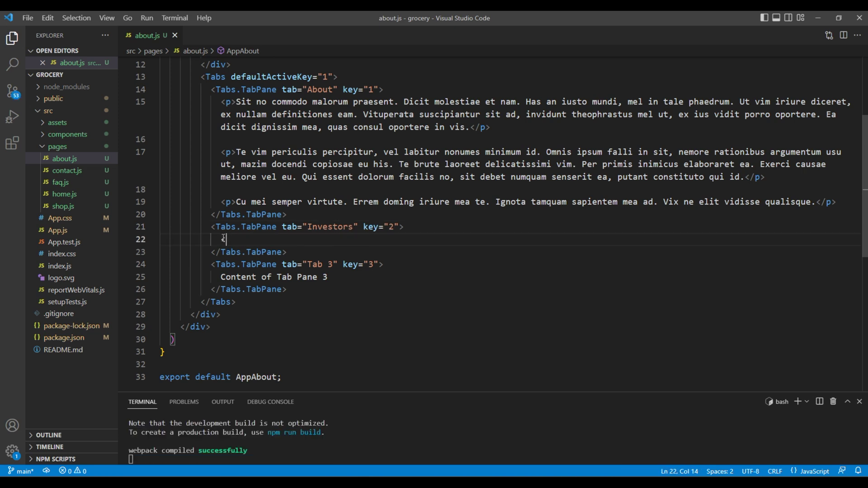
text(p></p>)
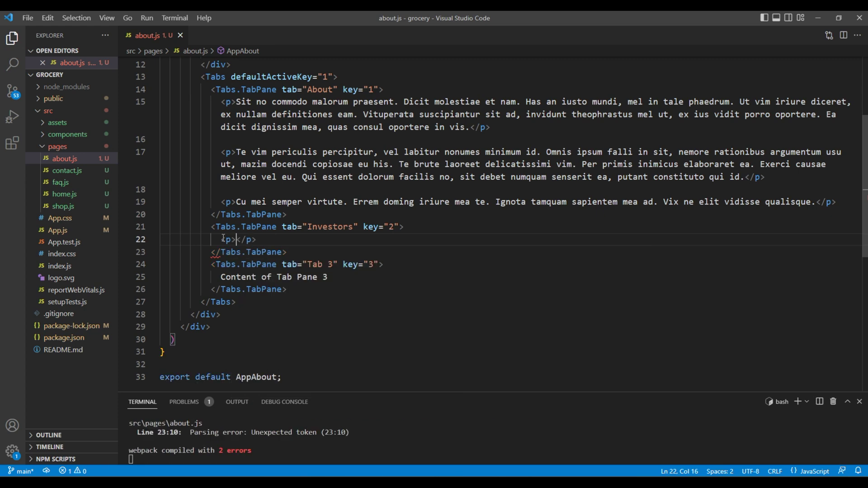
key(ctrl+v)
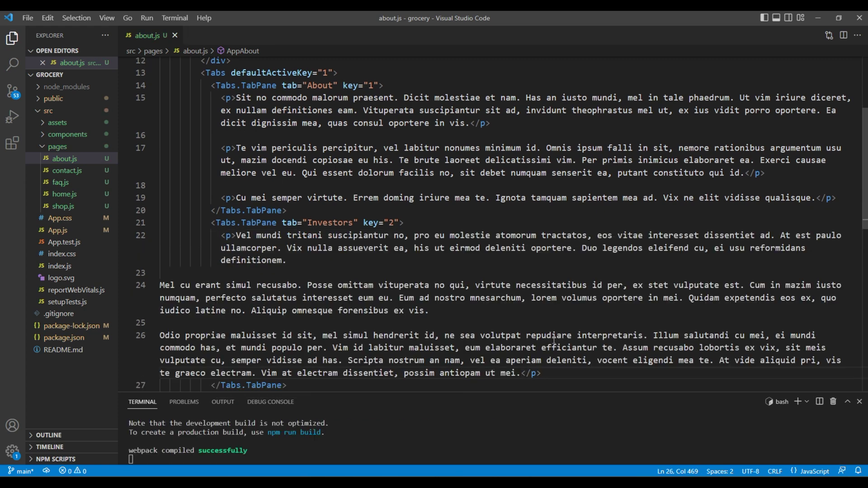
Step: Wrap each of the three Investors paragraphs in <p></p> tags
key(shift+End)
key(ctrl+c)
click(430, 311)
key(ctrl+v)
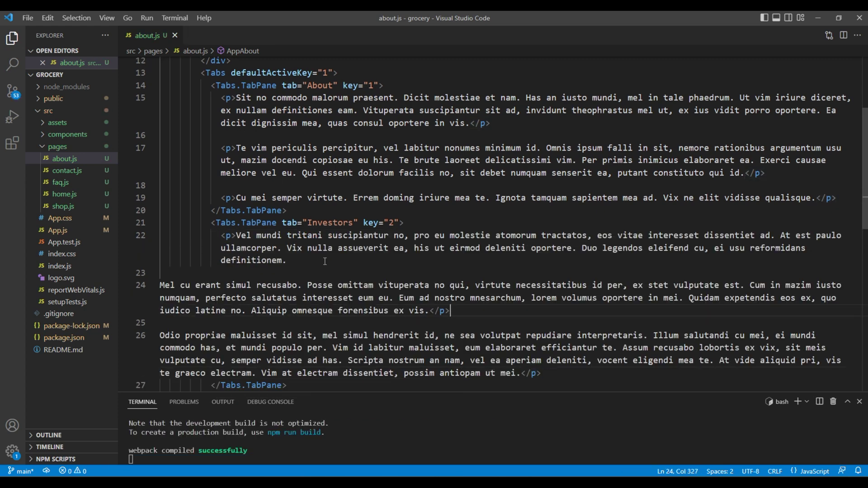
click(288, 260)
key(ctrl+v)
click(236, 236)
key(shift+Left)
key(shift+Left)
key(shift+Left)
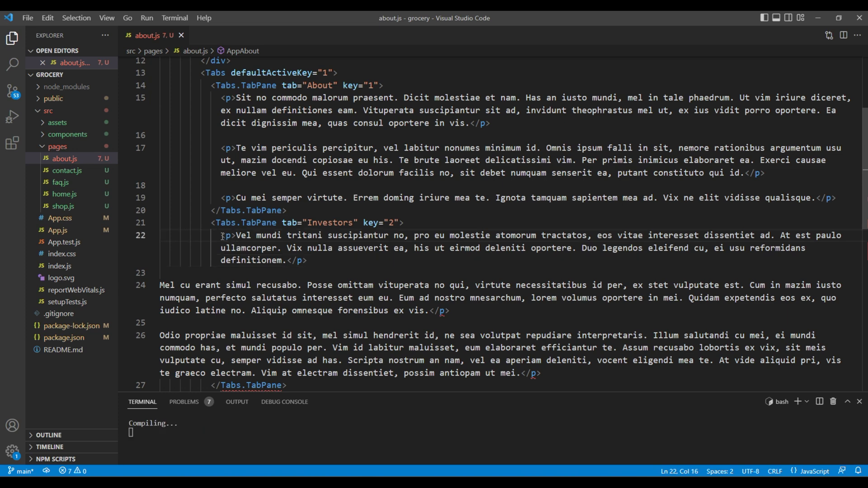
key(ctrl+c)
click(161, 285)
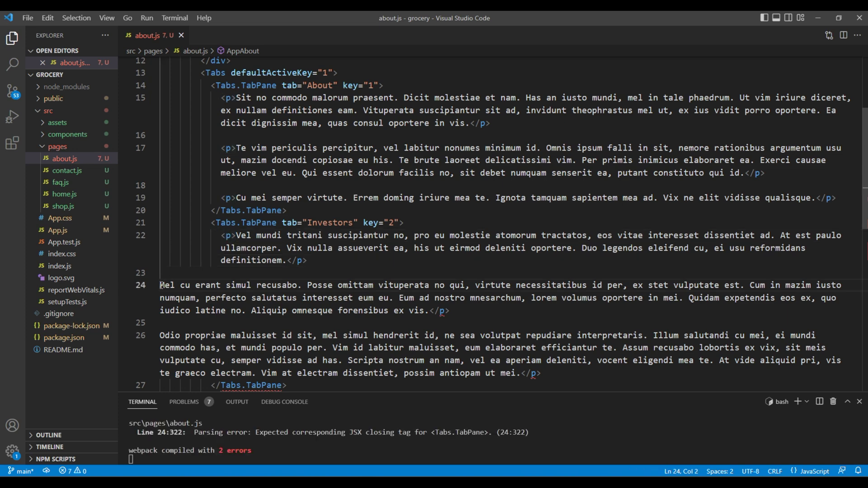
key(ctrl+v)
click(161, 335)
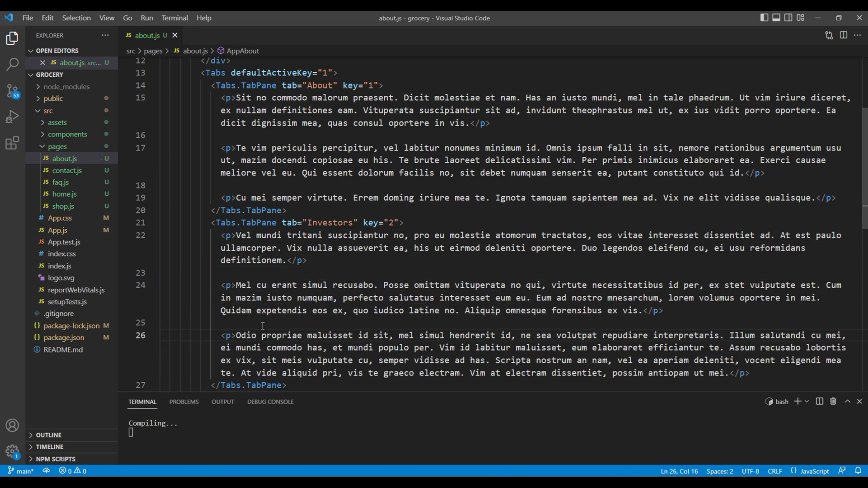
key(ctrl+v)
scroll(475, 271, down, 4)
Step: Bring up the Careers tab text on the demo page
key(alt+Tab)
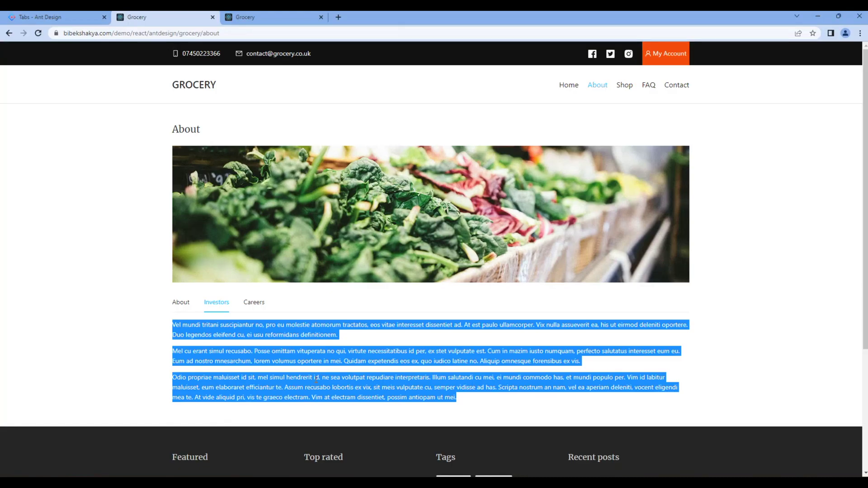
click(256, 303)
scroll(231, 305, down, 2)
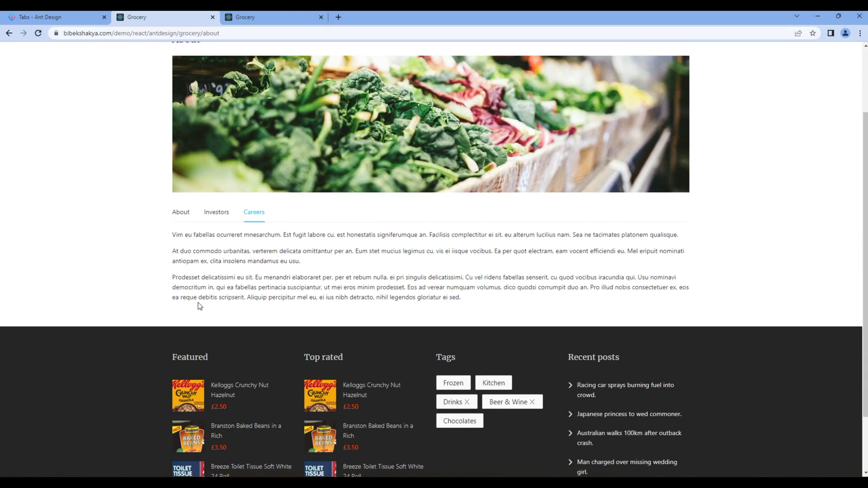
mouse_move(173, 234)
mouse_down()
mouse_move(378, 275)
mouse_move(375, 346)
mouse_up()
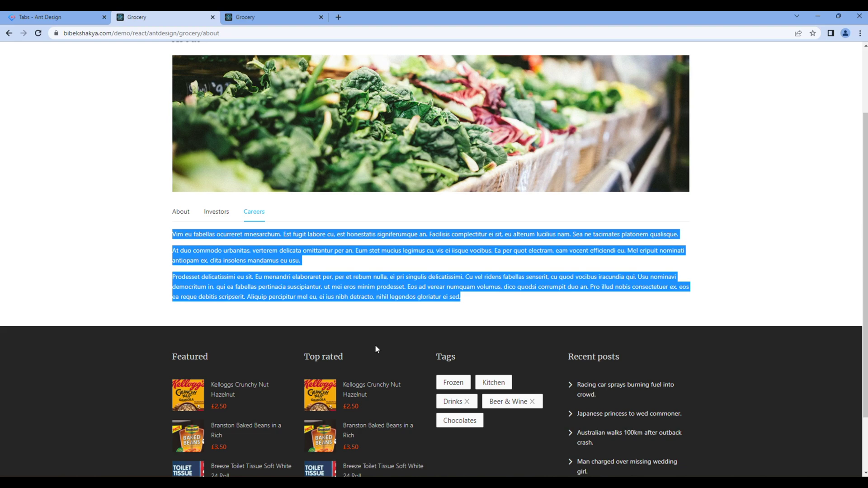
key(alt+Tab)
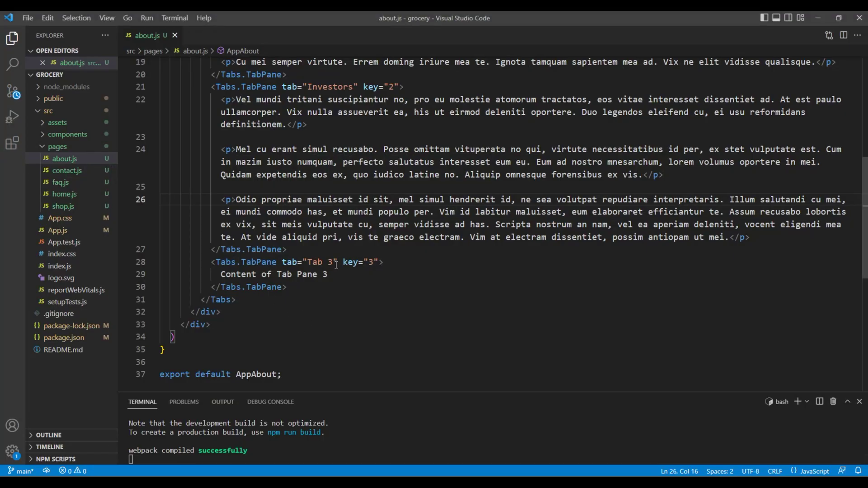
Step: Rename 'Tab 3' to 'Careers' and paste the Careers text over its placeholder
shift+click(311, 261)
shift+click(305, 262)
text(Car)
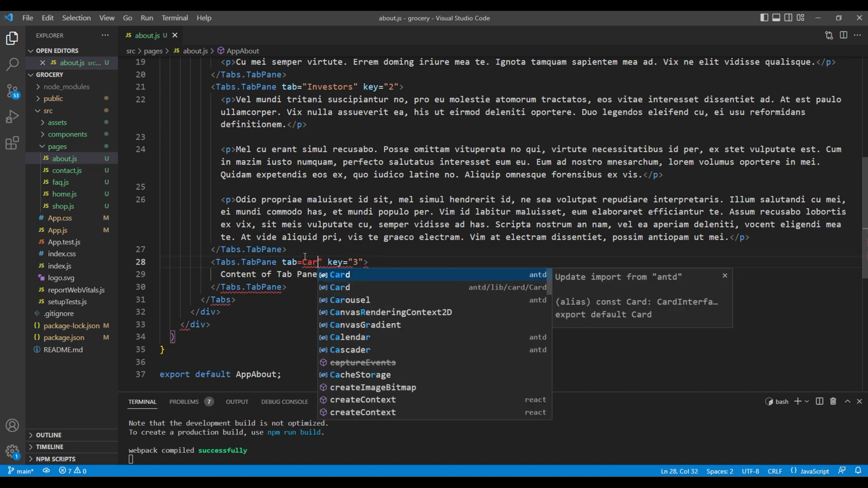
key(ctrl+z)
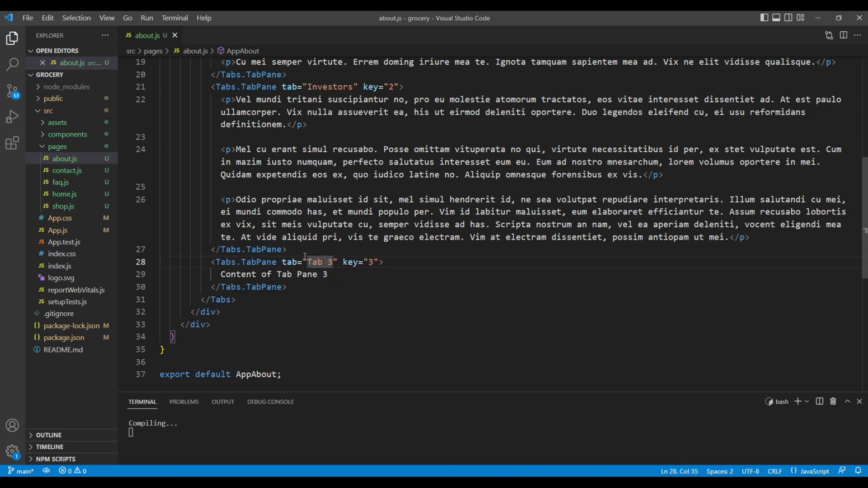
text(Ca)
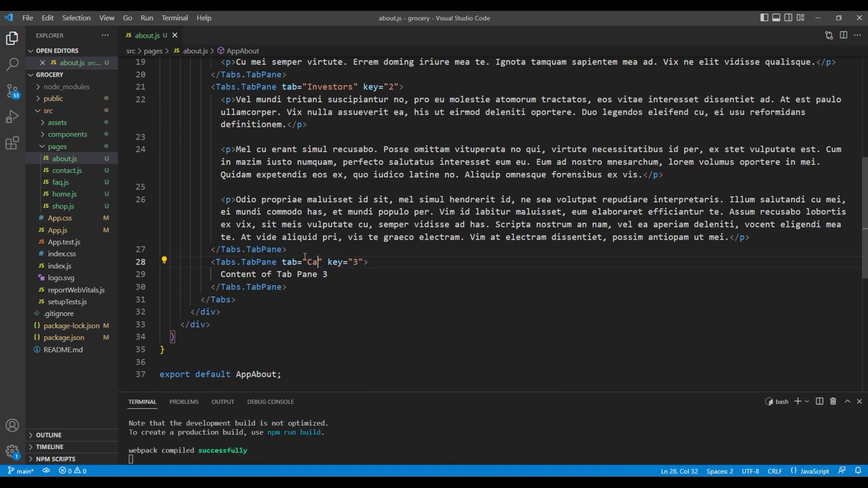
text(reers)
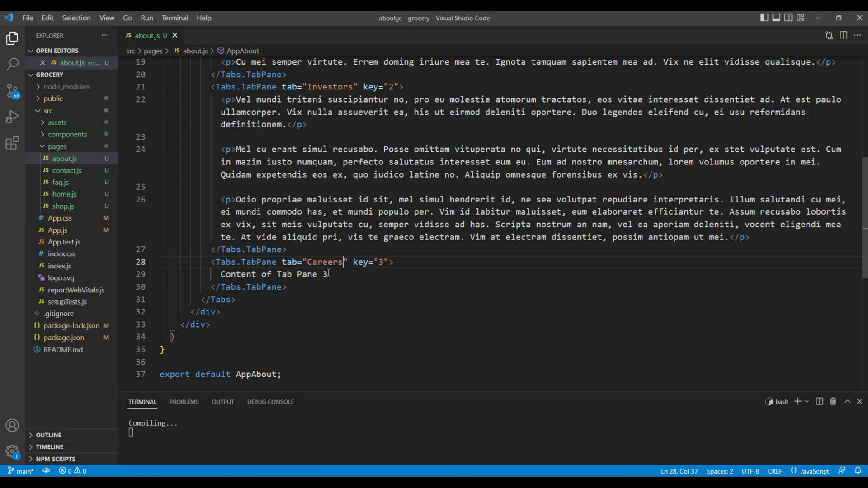
key(Down)
key(shift+Home)
key(BackSpace)
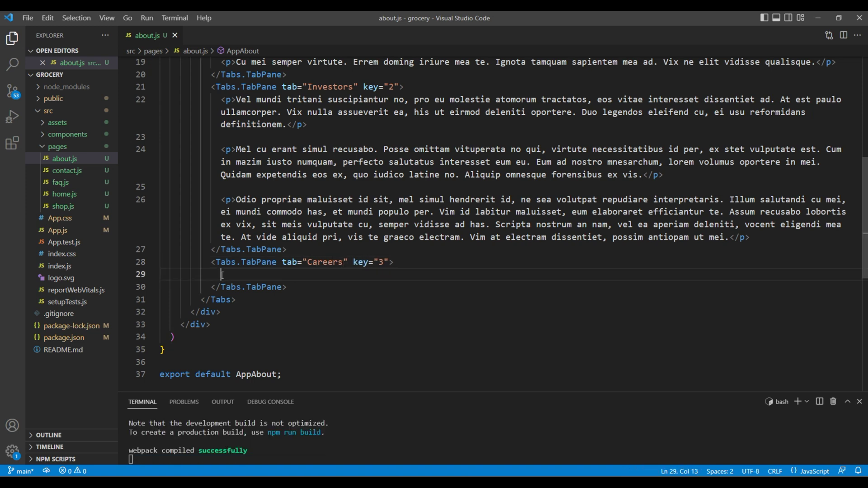
text(<p></p>)
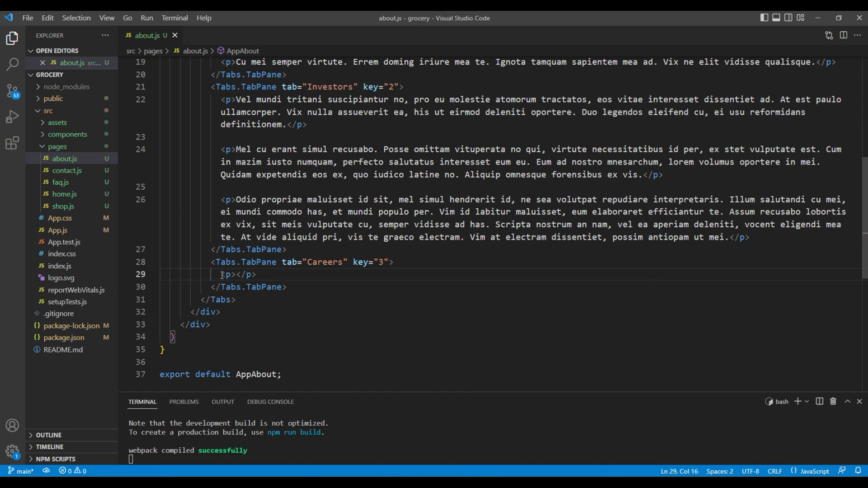
key(ctrl+v)
Step: Wrap each of the three Careers paragraphs in <p></p> tags and save about.js
key(Up)
key(Up)
key(Up)
text(<)
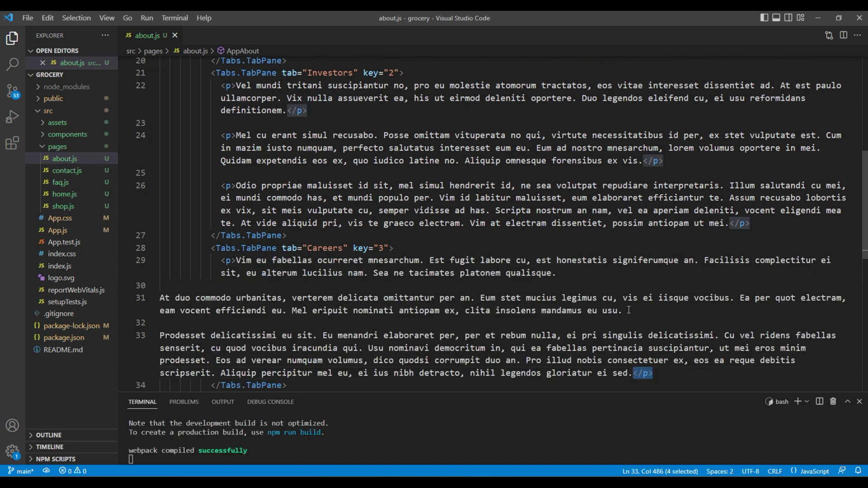
text(/p>)
key(Up)
key(Up)
key(Up)
text(</p>)
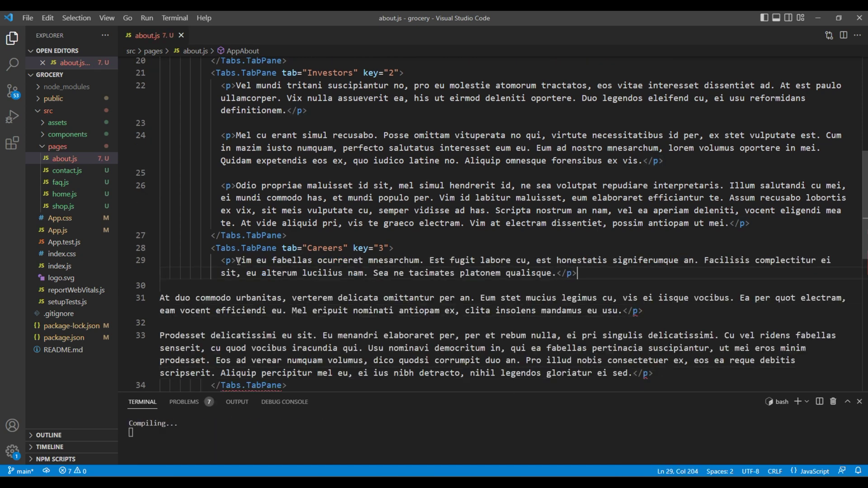
drag(221, 261, 236, 261)
click(161, 298)
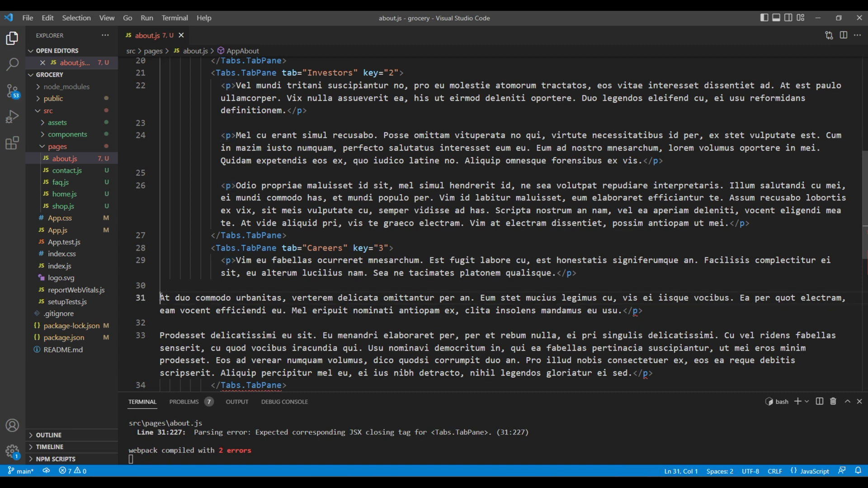
key(ctrl+v)
click(161, 336)
key(ctrl+v)
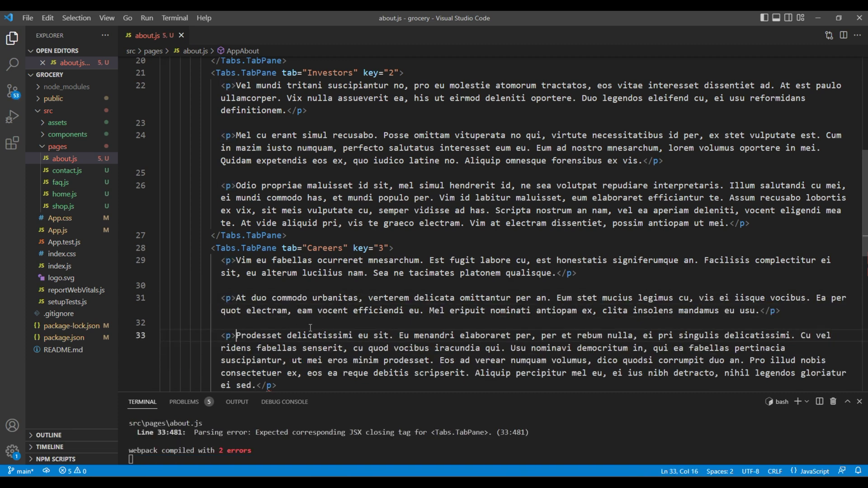
key(ctrl+s)
scroll(475, 339, down, 3)
click(561, 339)
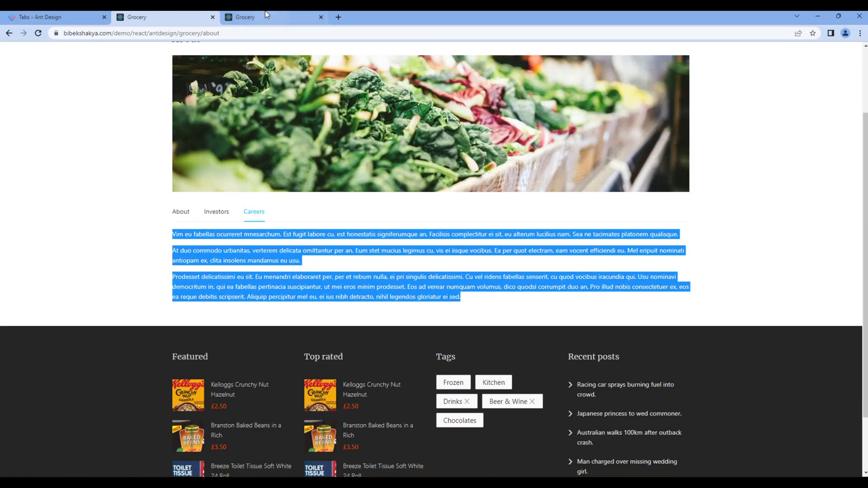
Step: On localhost:3000/about, cycle through the Investors, Careers and About tabs, ending on Careers' three paragraphs
click(265, 14)
click(226, 305)
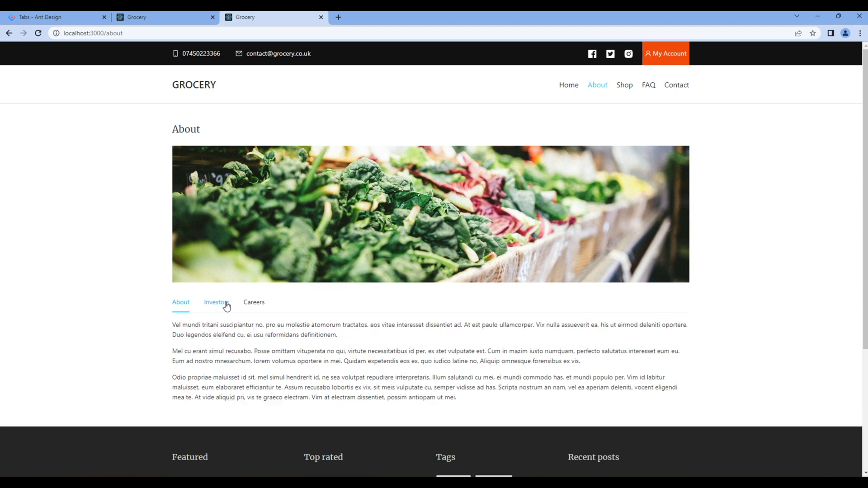
click(253, 310)
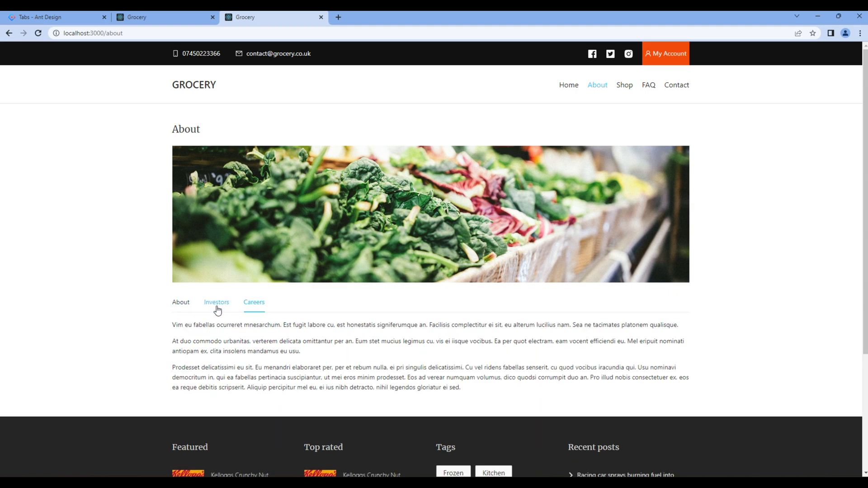
click(217, 306)
click(182, 306)
click(254, 303)
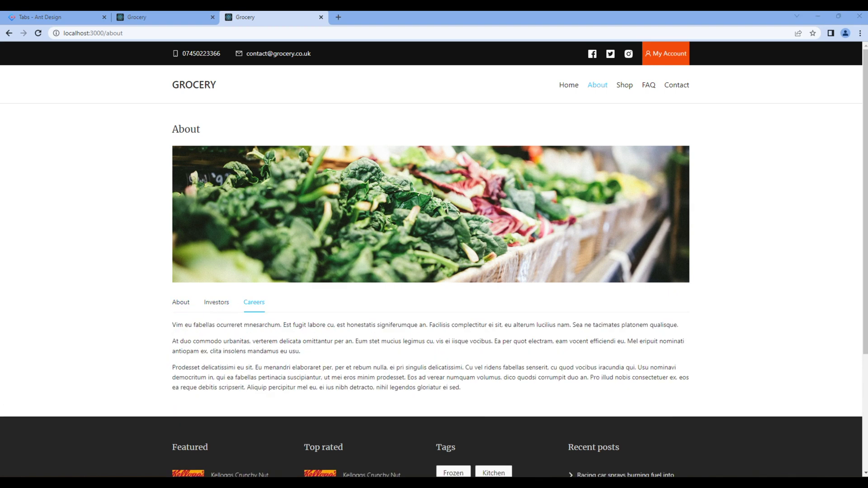